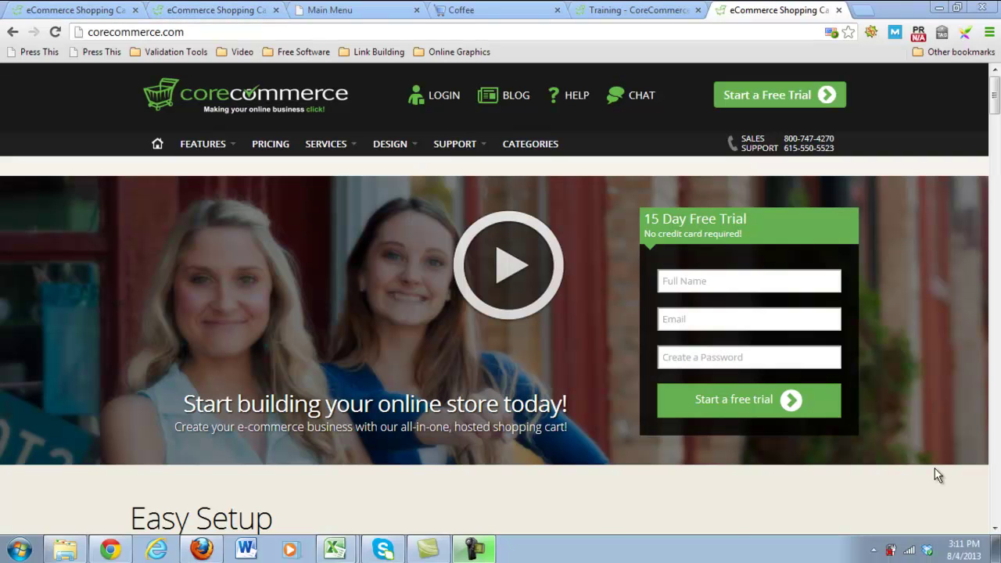
- Review the CoreCommerce pricing plans and the secure hosting items on the features list page
{"action": "key", "text": "ctrl+1"}
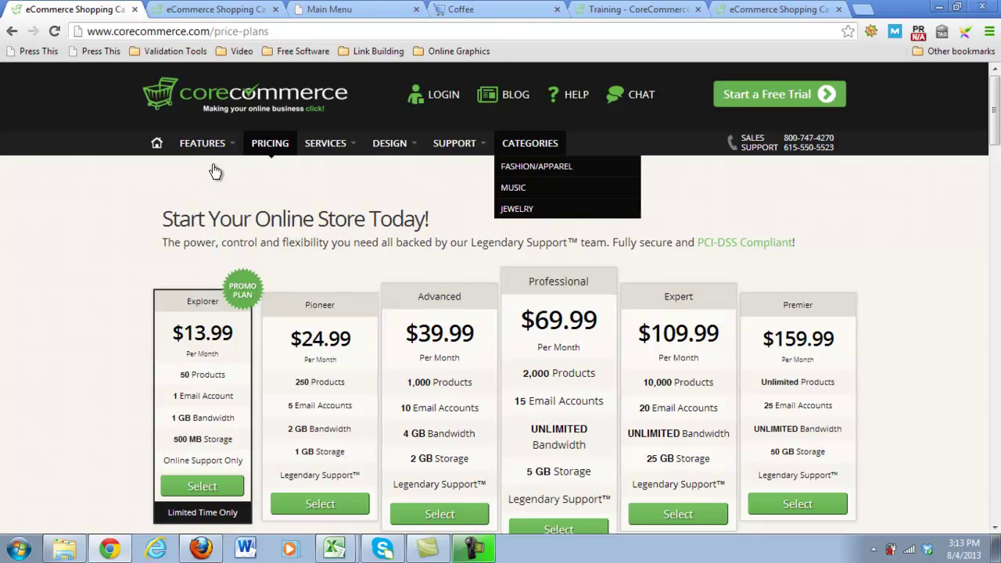
{"action": "key", "text": "ctrl+Tab"}
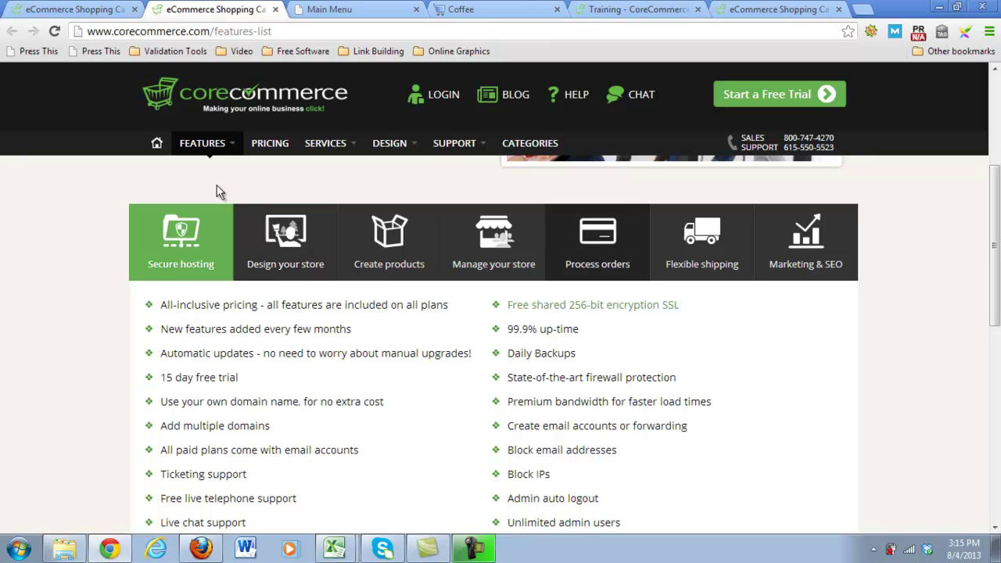
{"action": "scroll", "coordinate": [218, 192], "scroll_direction": "down", "scroll_amount": 4}
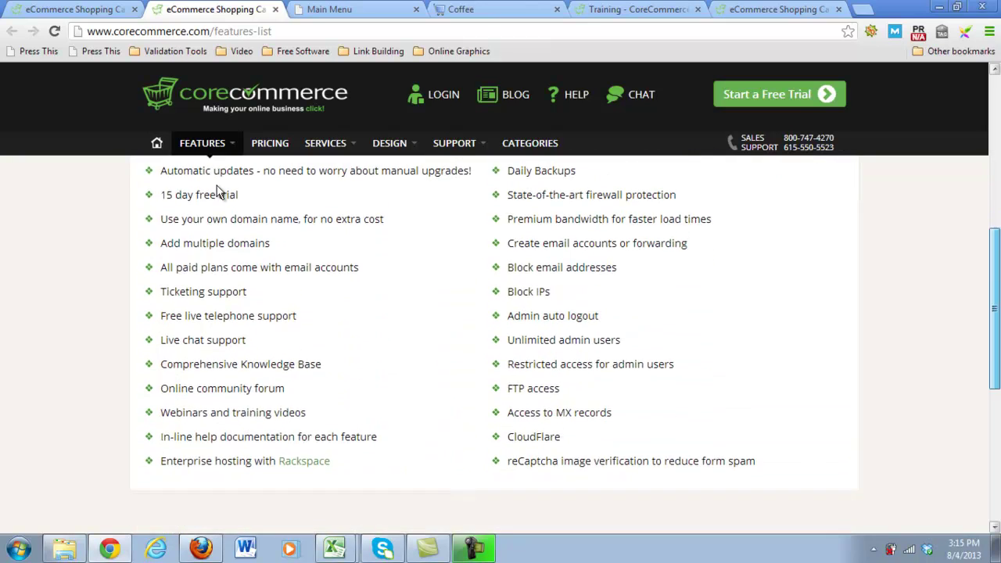
{"action": "scroll", "coordinate": [217, 192], "scroll_direction": "up", "scroll_amount": 1}
{"action": "scroll", "coordinate": [218, 191], "scroll_direction": "up", "scroll_amount": 3}
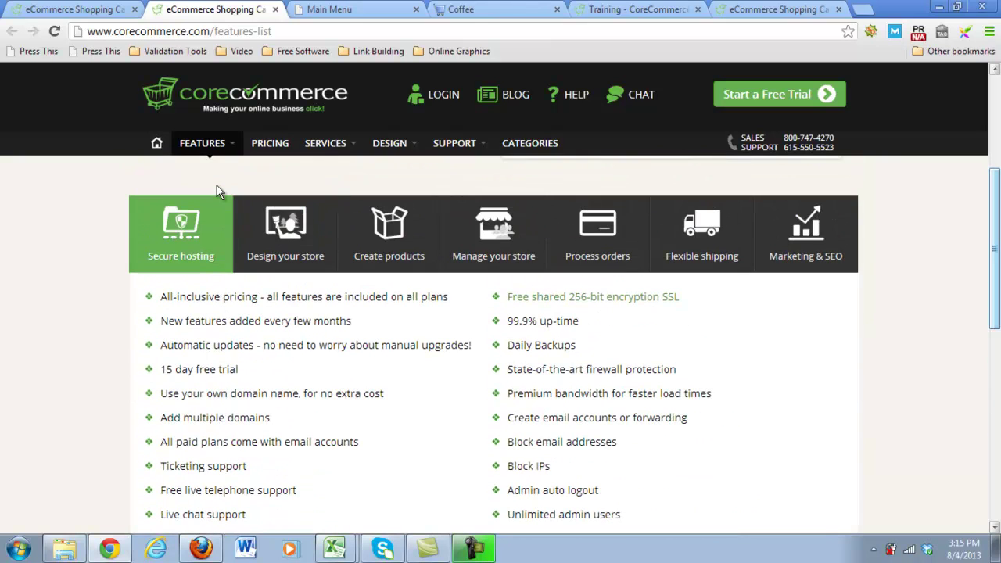
- Look over the training webinars page, and return to the support page to review its Find Answers topics
{"action": "key", "text": "ctrl+5"}
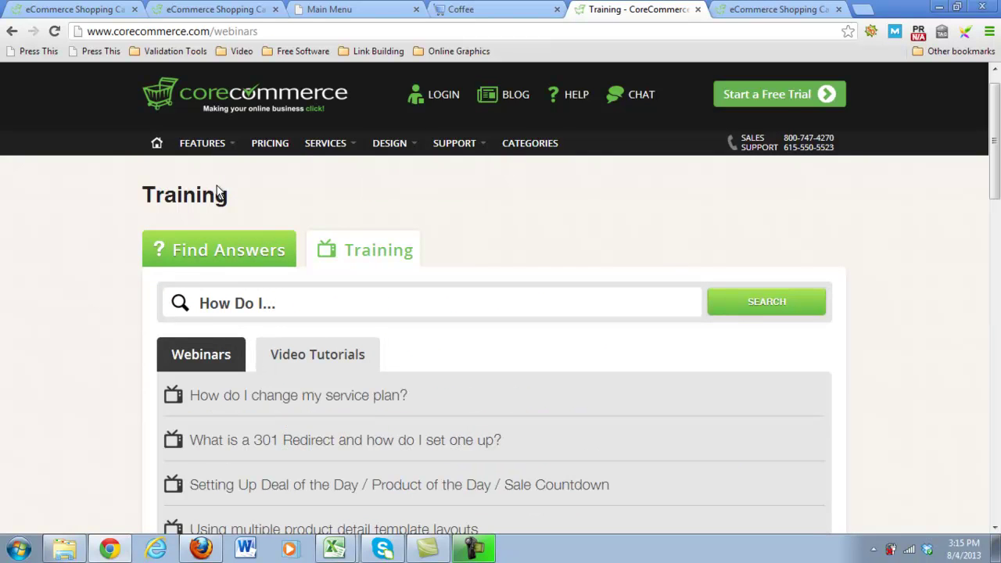
{"action": "scroll", "coordinate": [219, 192], "scroll_direction": "down", "scroll_amount": 2}
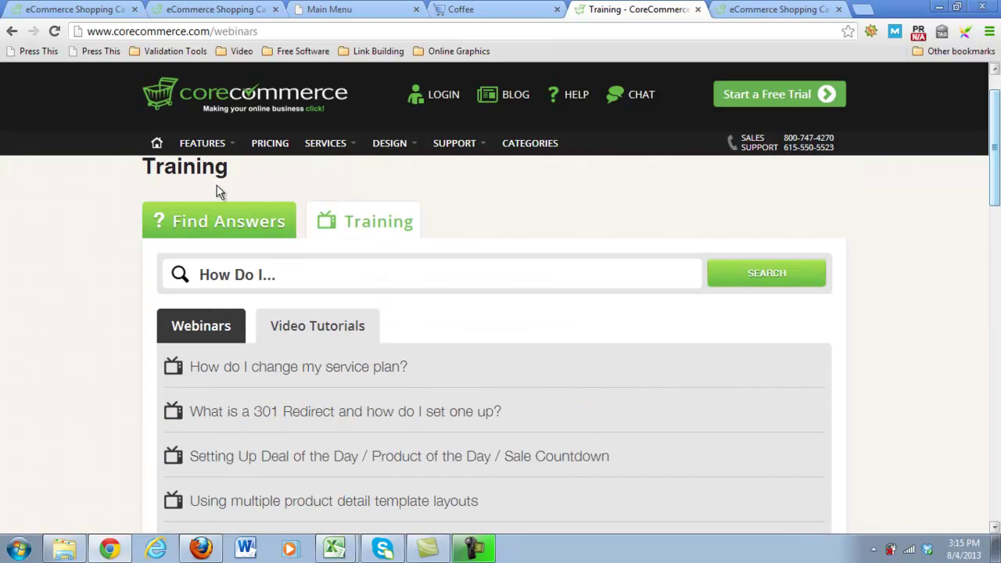
{"action": "key", "text": "alt+Left"}
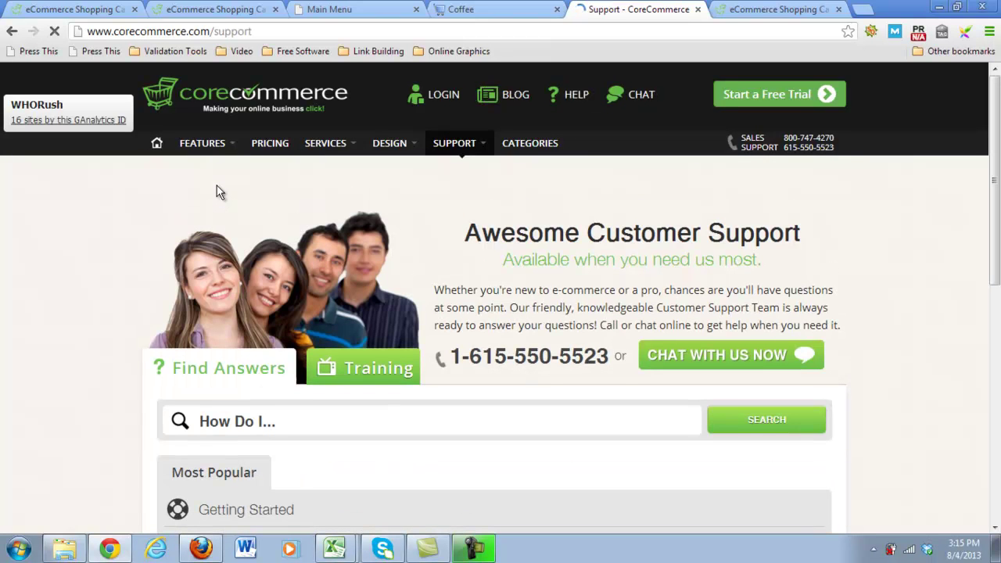
{"action": "scroll", "coordinate": [219, 192], "scroll_direction": "down", "scroll_amount": 4}
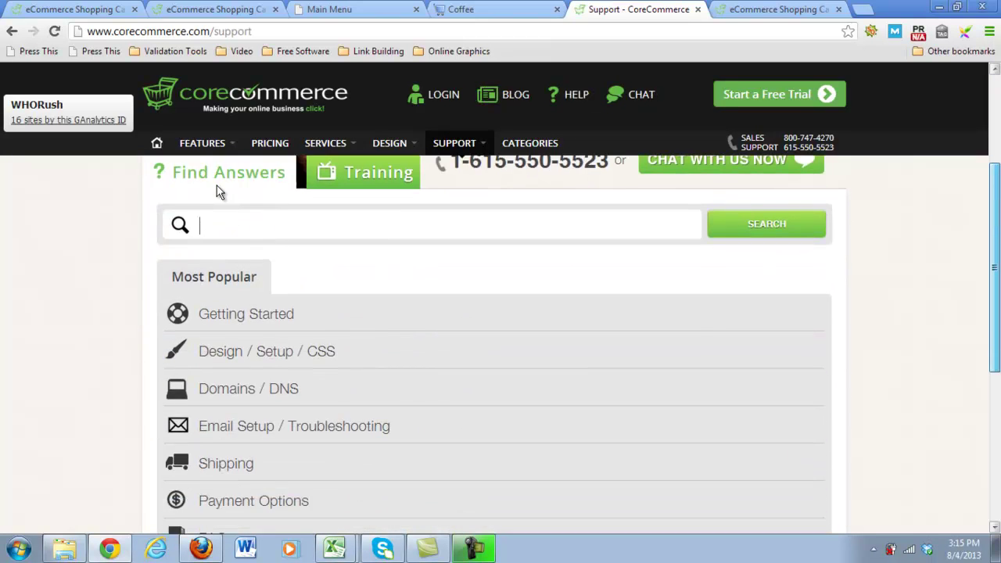
{"action": "scroll", "coordinate": [219, 192], "scroll_direction": "up", "scroll_amount": 5}
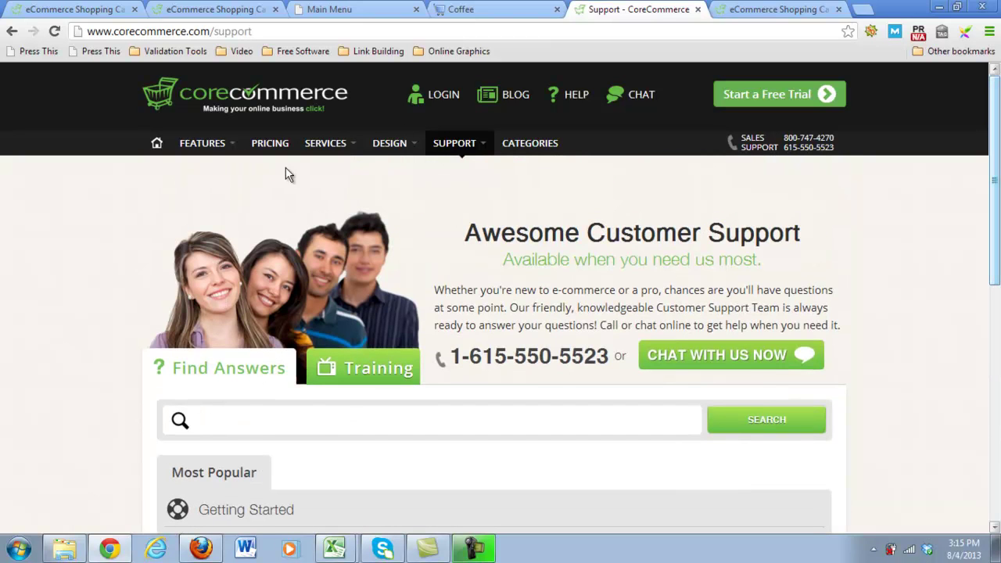
- Open the Design section of the store's admin and examine its customization areas through Homepage Design Options
{"action": "left_click", "coordinate": [356, 16]}
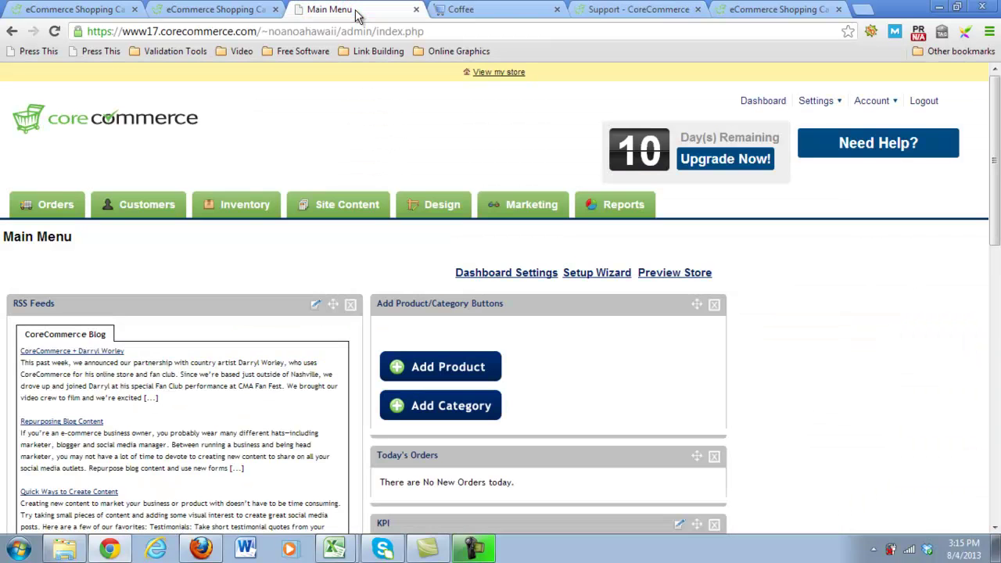
{"action": "left_click", "coordinate": [360, 368]}
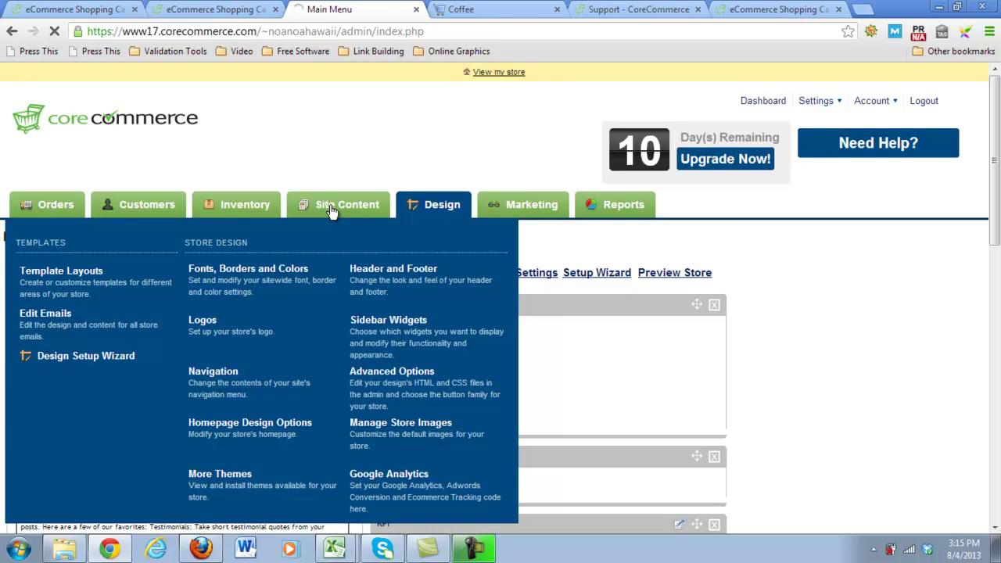
{"action": "left_click", "coordinate": [432, 208]}
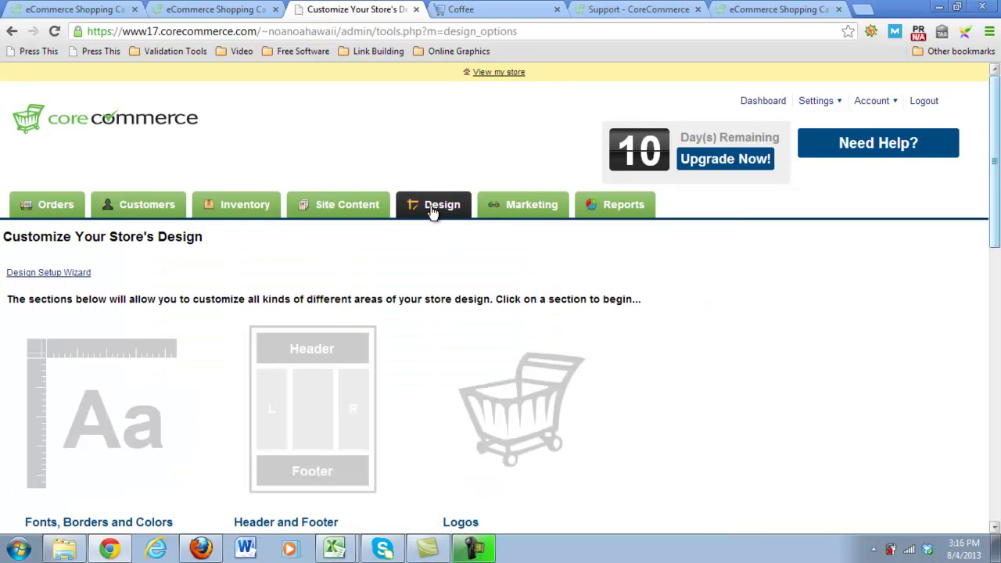
{"action": "scroll", "coordinate": [488, 208], "scroll_direction": "down", "scroll_amount": 1}
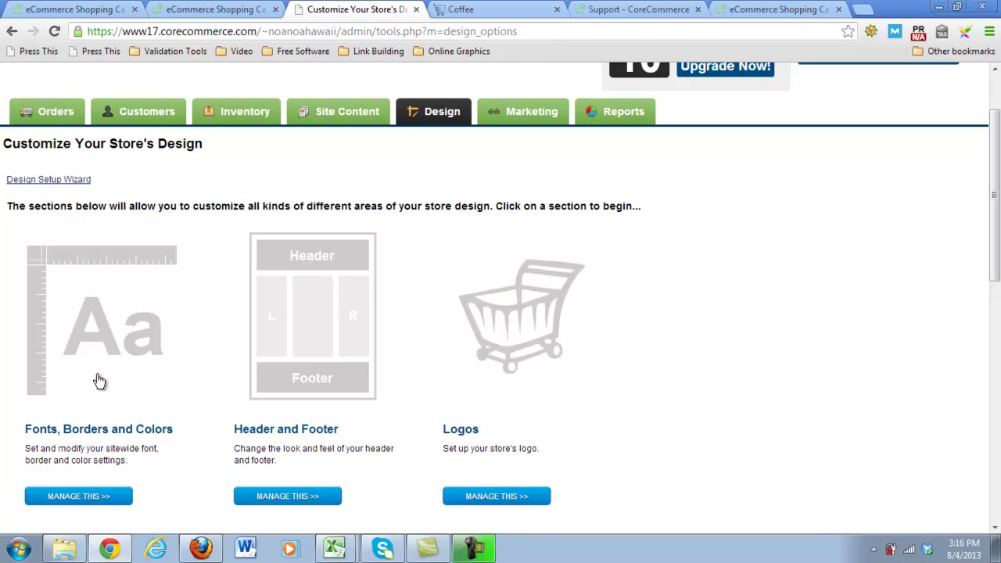
{"action": "scroll", "coordinate": [227, 453], "scroll_direction": "down", "scroll_amount": 5}
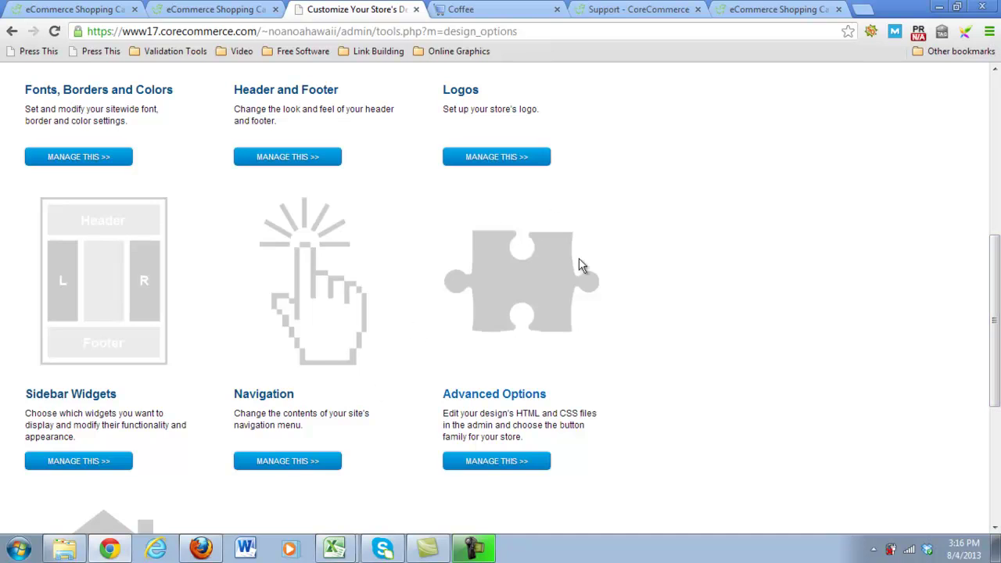
{"action": "scroll", "coordinate": [297, 278], "scroll_direction": "down", "scroll_amount": 1}
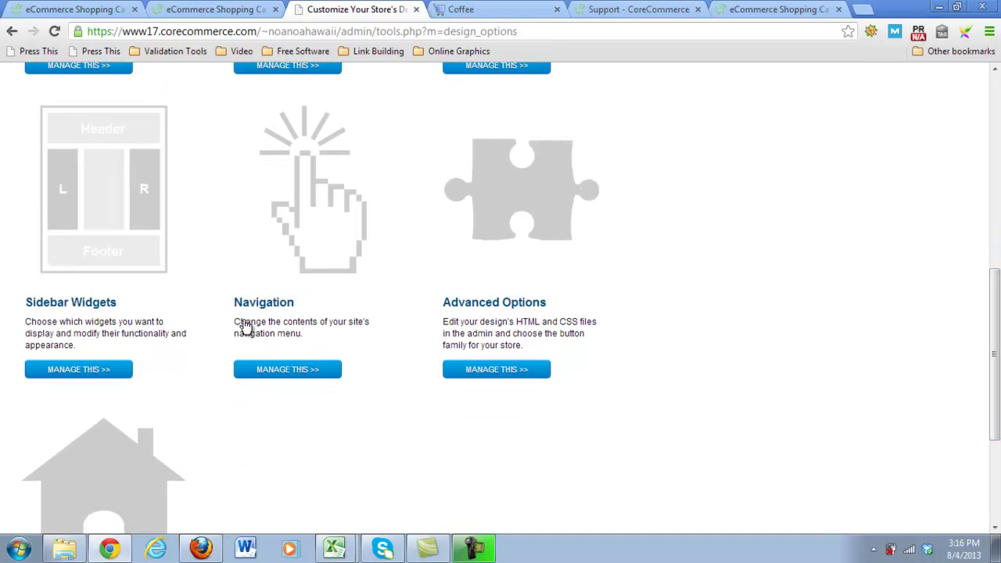
{"action": "scroll", "coordinate": [188, 361], "scroll_direction": "down", "scroll_amount": 3}
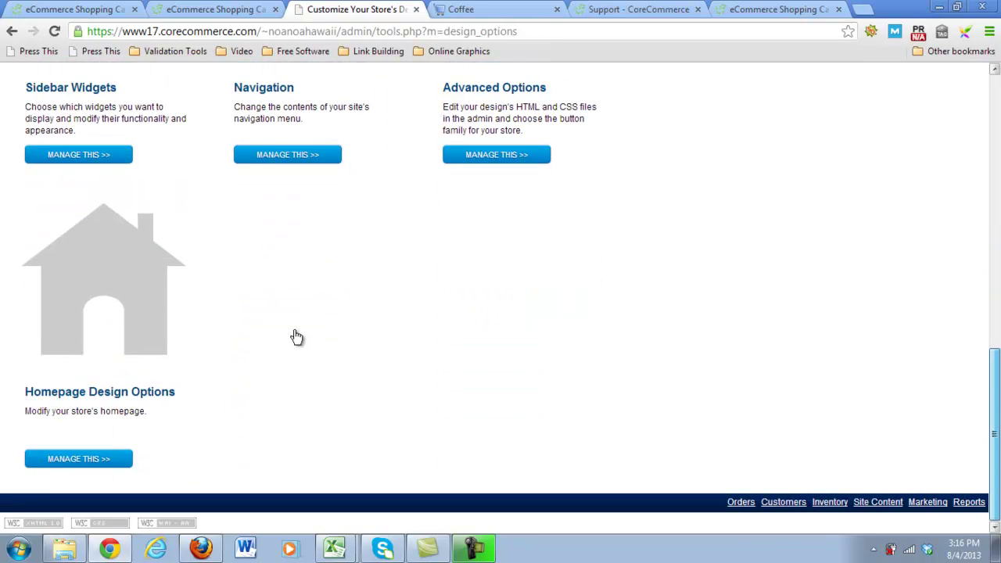
{"action": "scroll", "coordinate": [446, 323], "scroll_direction": "up", "scroll_amount": 4}
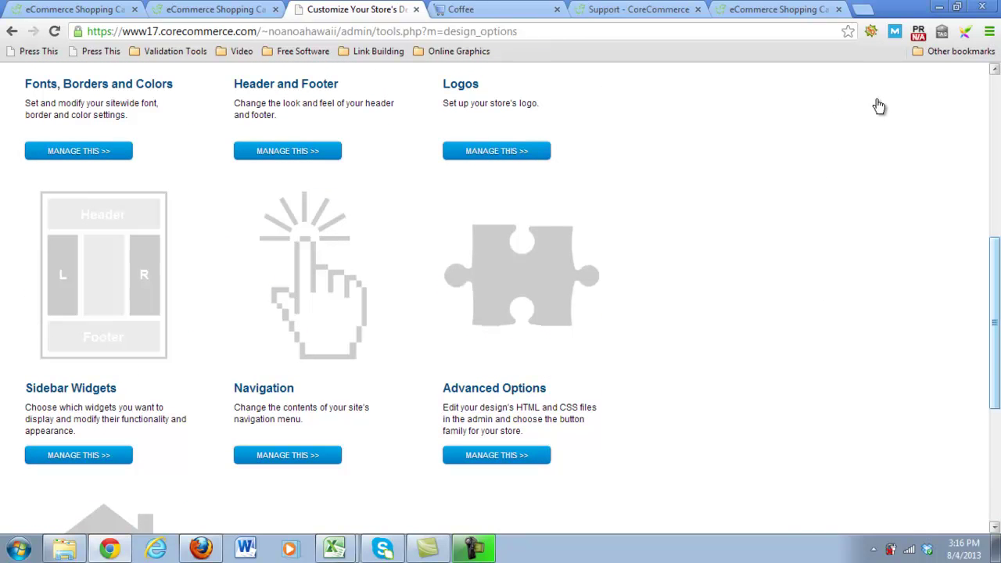
{"action": "scroll", "coordinate": [853, 106], "scroll_direction": "up", "scroll_amount": 3}
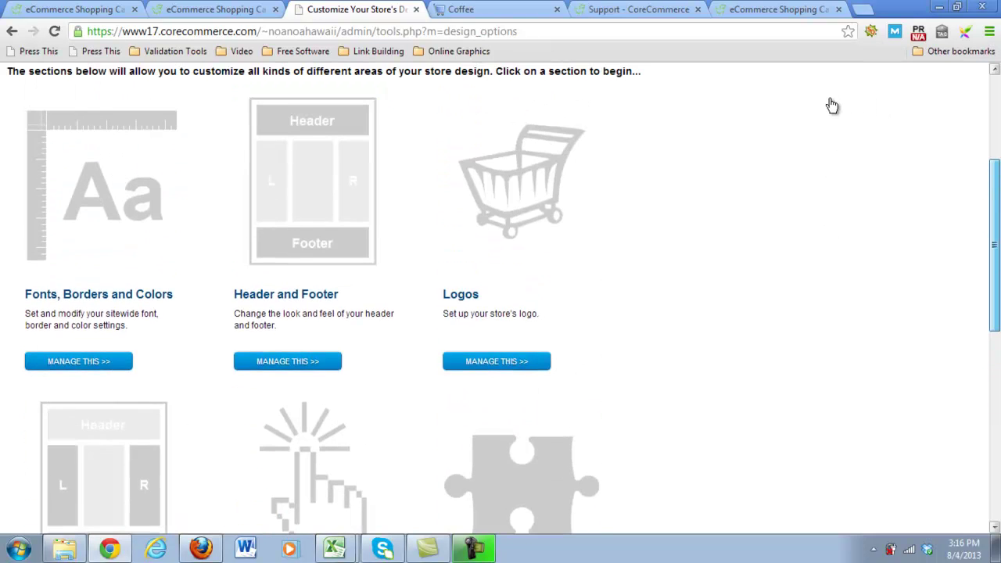
{"action": "scroll", "coordinate": [529, 148], "scroll_direction": "up", "scroll_amount": 2}
- View the Template Layouts list, and open the More Themes gallery to browse its first page of store designs
{"action": "mouse_move", "coordinate": [399, 177]}
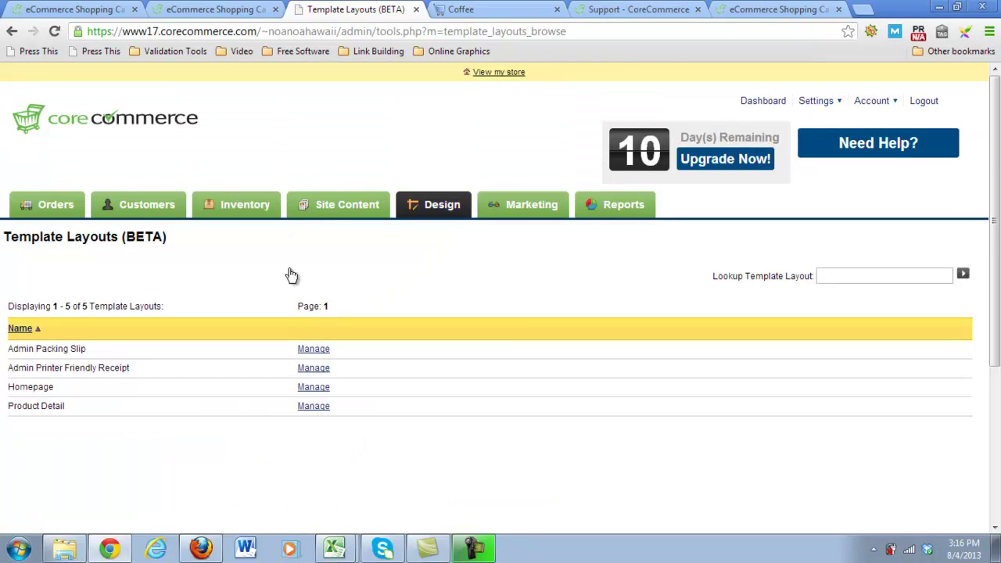
{"action": "mouse_move", "coordinate": [432, 204]}
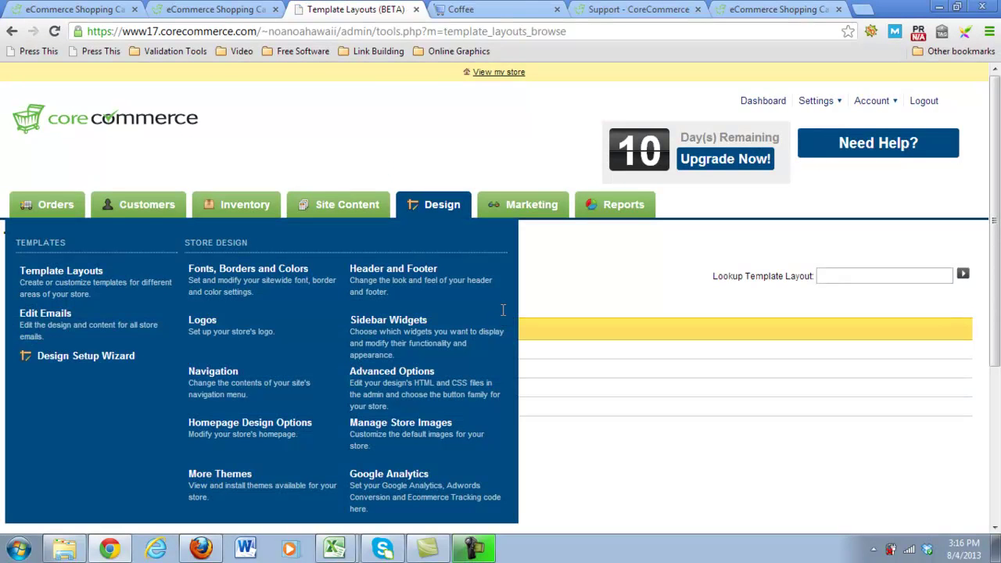
{"action": "left_click", "coordinate": [220, 474]}
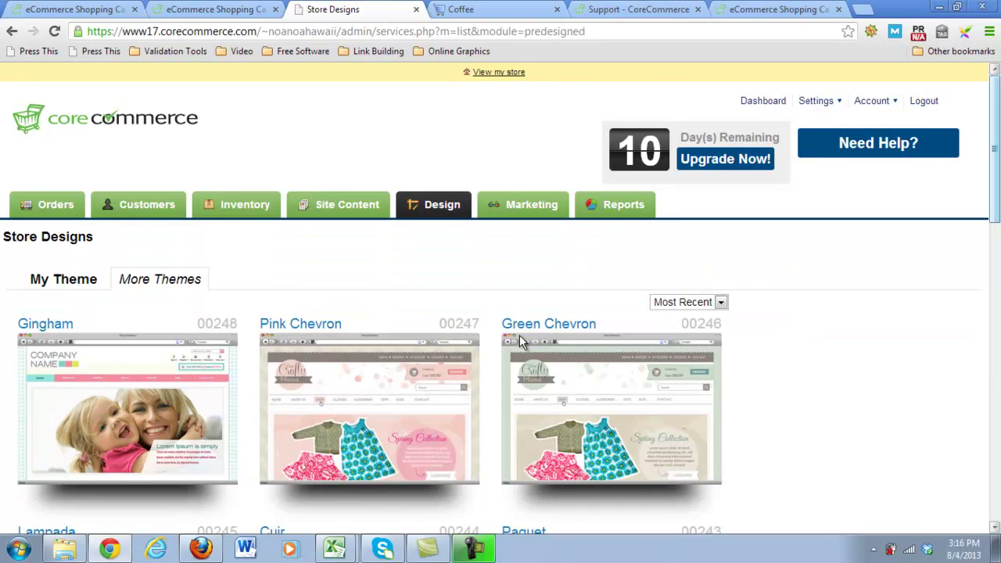
{"action": "scroll", "coordinate": [519, 335], "scroll_direction": "down", "scroll_amount": 2}
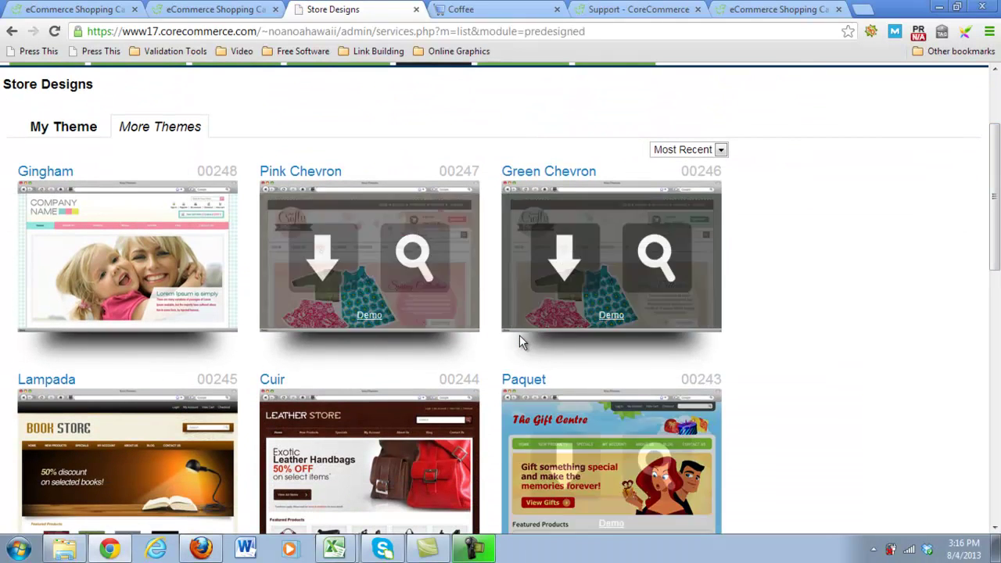
{"action": "scroll", "coordinate": [519, 335], "scroll_direction": "down", "scroll_amount": 10}
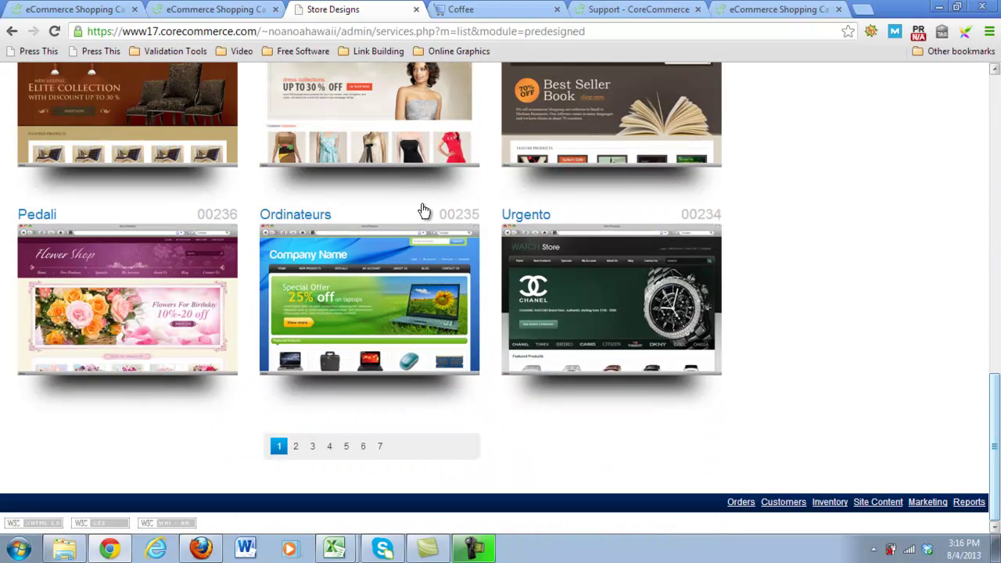
- Go to page 4 of the theme gallery and look through its designs to locate the store's active theme
{"action": "left_click", "coordinate": [363, 446]}
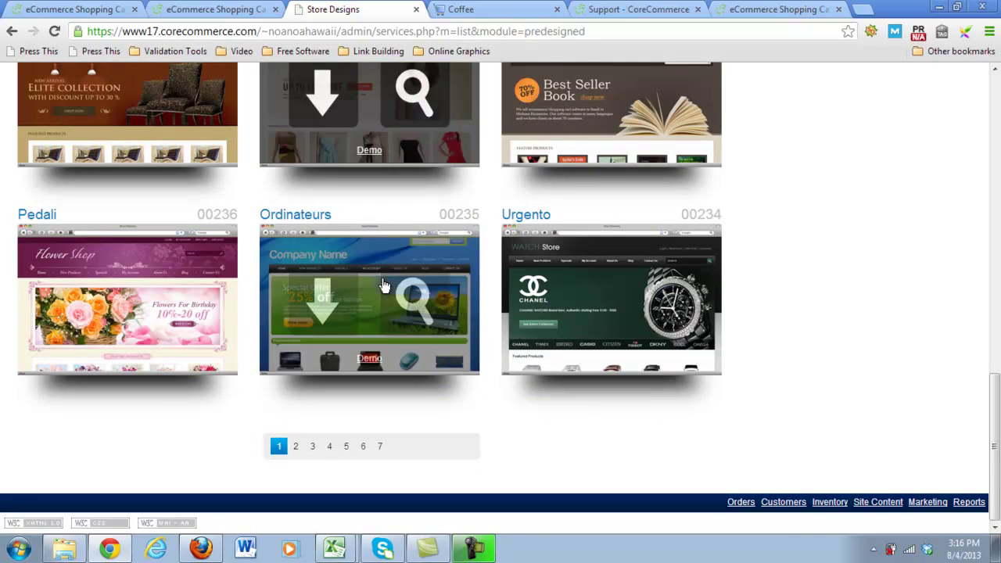
{"action": "left_click", "coordinate": [379, 340]}
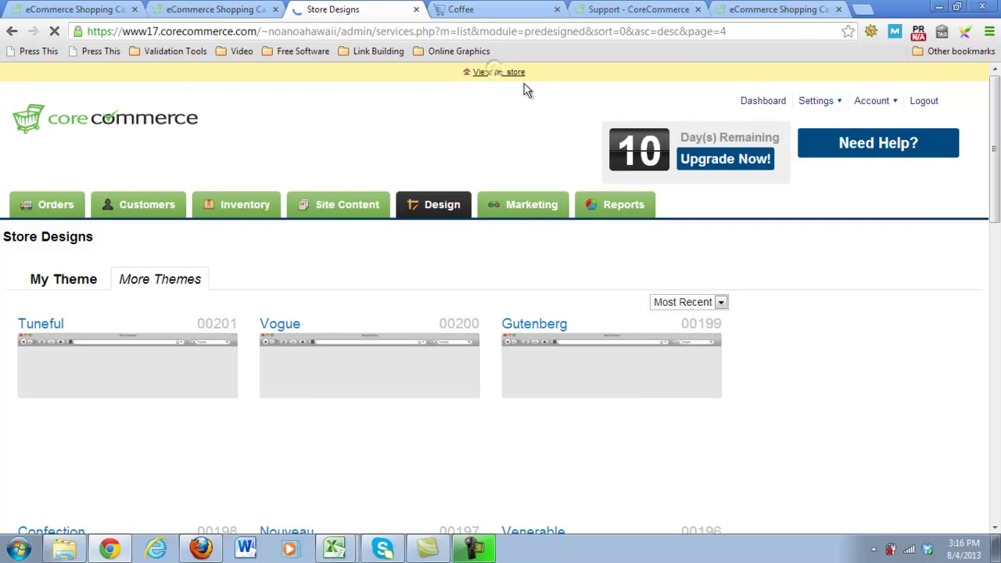
{"action": "left_click", "coordinate": [529, 81]}
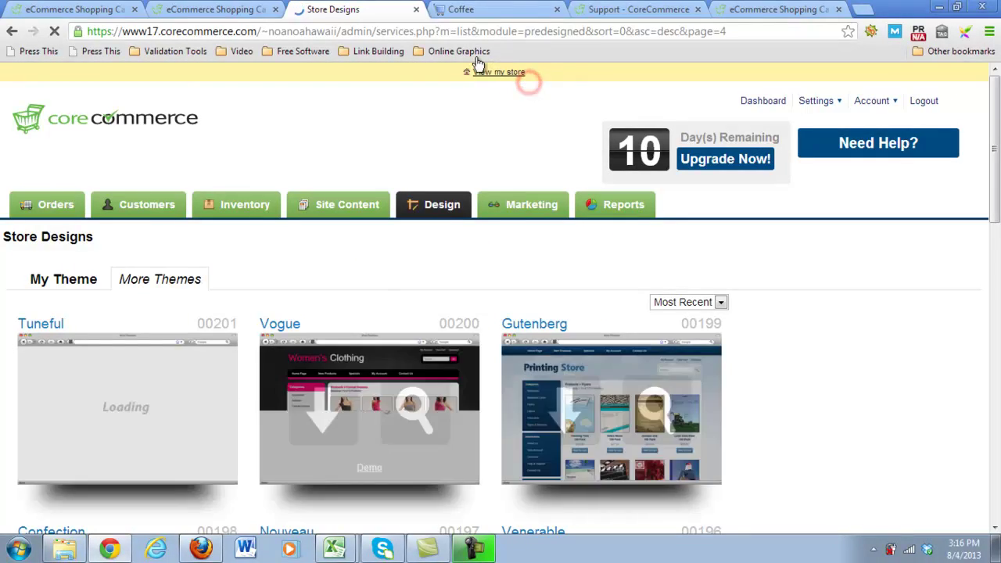
{"action": "scroll", "coordinate": [257, 330], "scroll_direction": "down", "scroll_amount": 2}
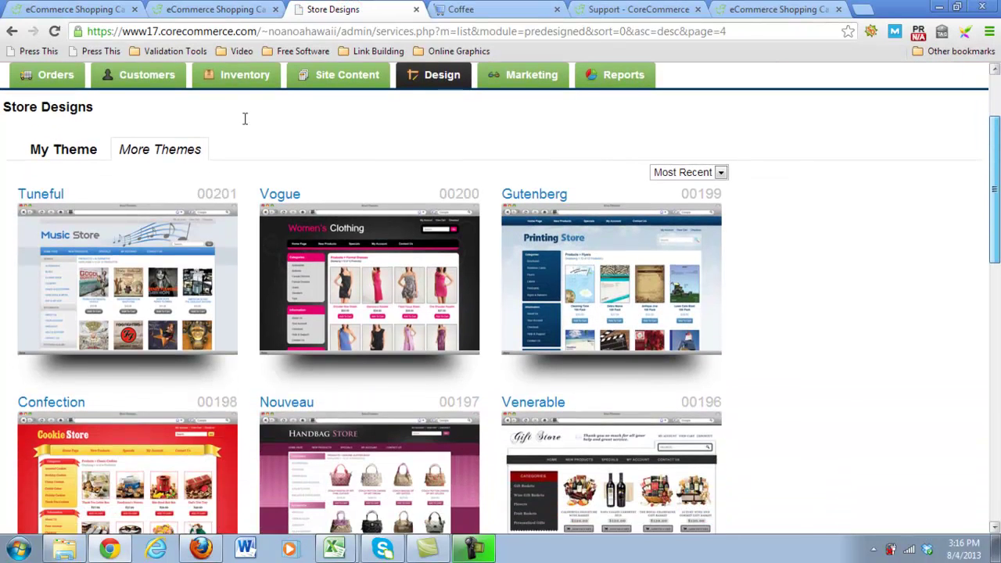
{"action": "scroll", "coordinate": [586, 97], "scroll_direction": "down", "scroll_amount": 3}
{"action": "scroll", "coordinate": [187, 188], "scroll_direction": "down", "scroll_amount": 3}
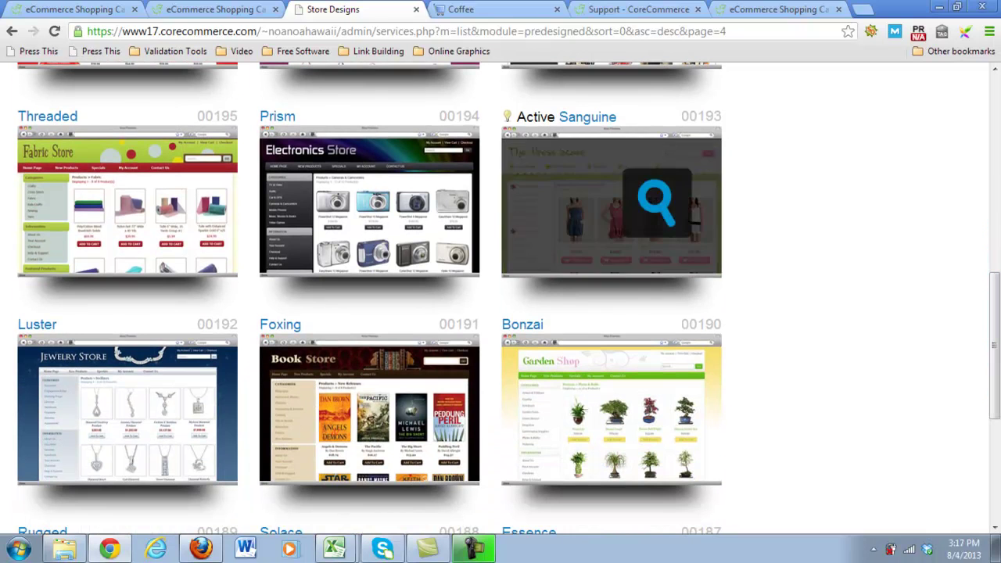
{"action": "mouse_move", "coordinate": [444, 175]}
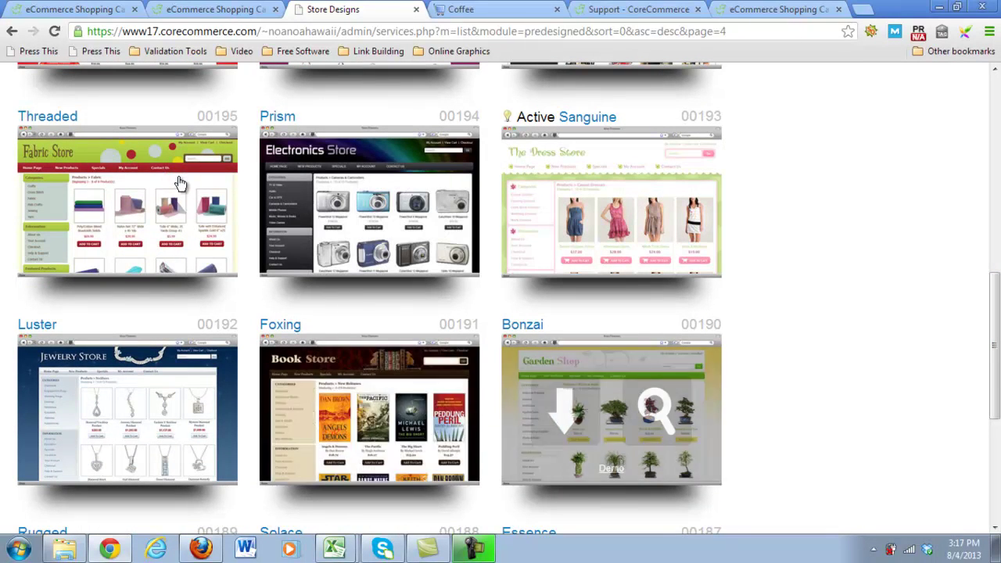
{"action": "left_click_drag", "start_coordinate": [998, 270], "coordinate": [998, 328]}
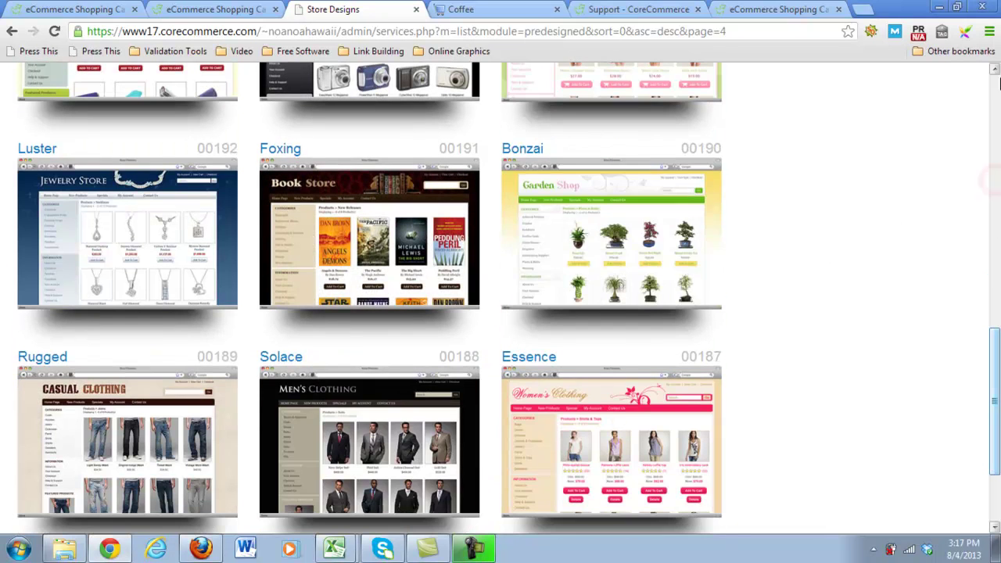
- Open the My Theme configuration to examine its sidebar widgets, and check them on the storefront's Coffee page
{"action": "scroll", "coordinate": [194, 150], "scroll_direction": "up", "scroll_amount": 10}
{"action": "mouse_move", "coordinate": [215, 200]}
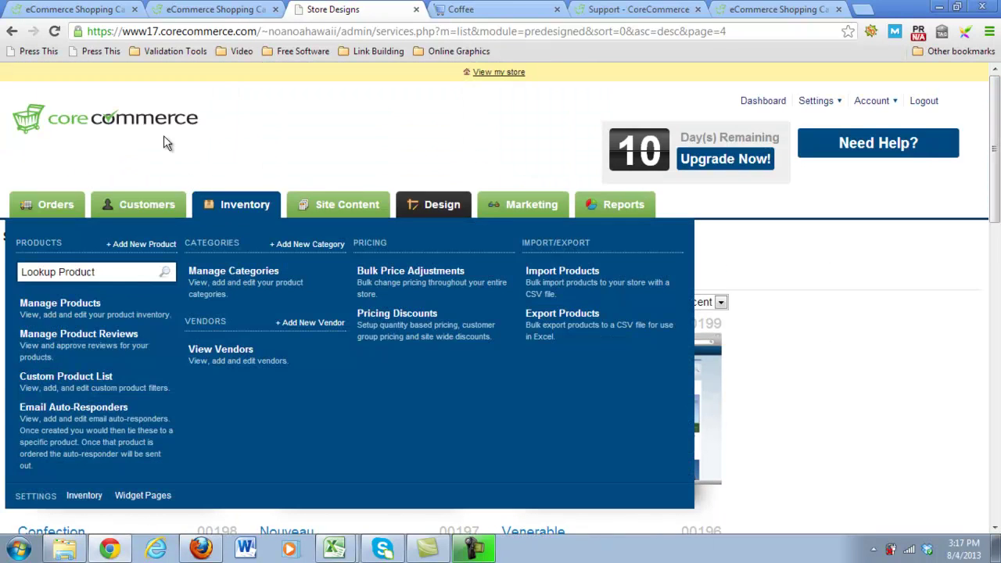
{"action": "left_click", "coordinate": [188, 182]}
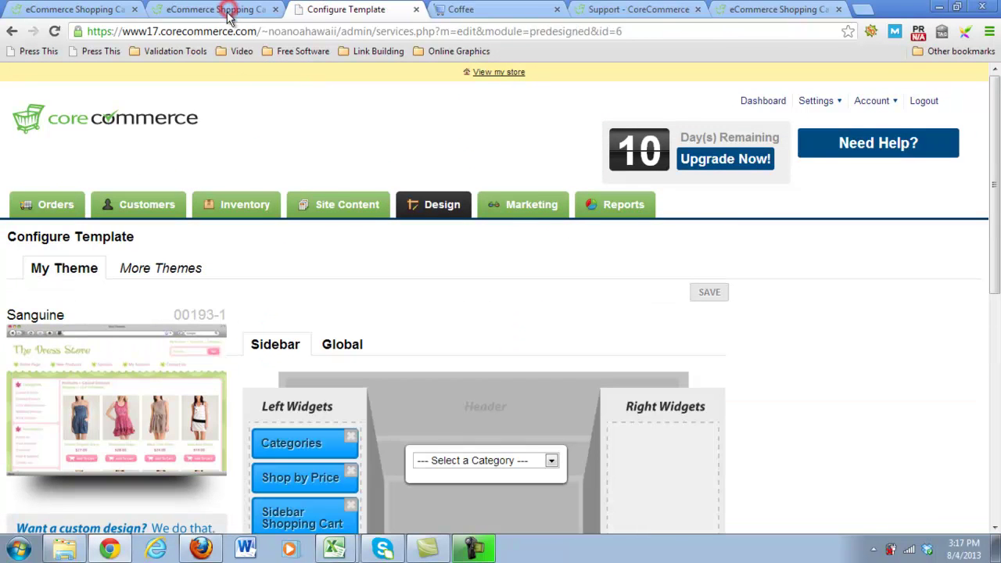
{"action": "left_click_drag", "start_coordinate": [995, 143], "coordinate": [997, 172]}
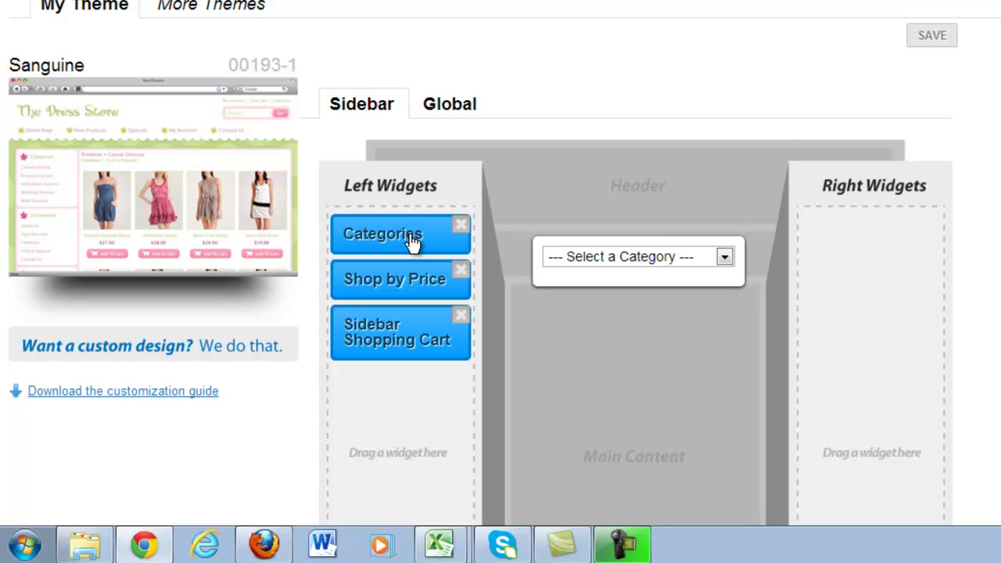
{"action": "left_click", "coordinate": [219, 185]}
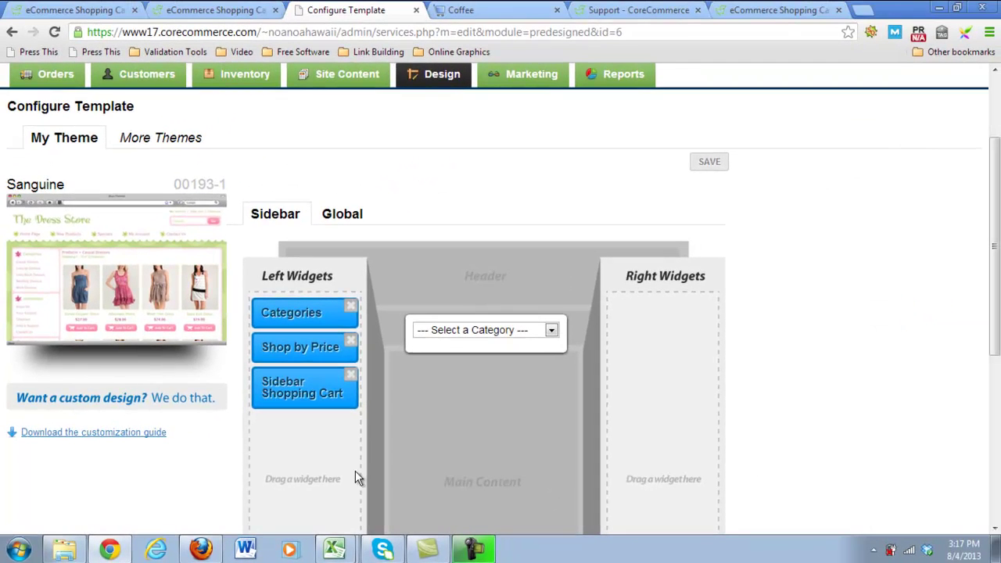
{"action": "left_click", "coordinate": [461, 9]}
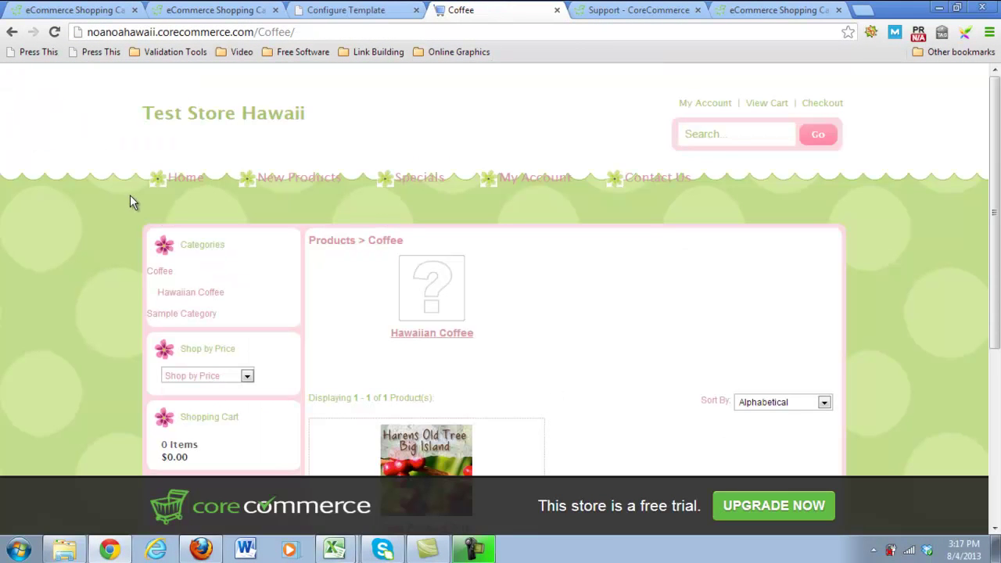
- Look over the storefront's Coffee page, including its sidebar widgets, product listing and footer
{"action": "left_click", "coordinate": [148, 164]}
{"action": "scroll", "coordinate": [993, 346], "scroll_direction": "down", "scroll_amount": 4}
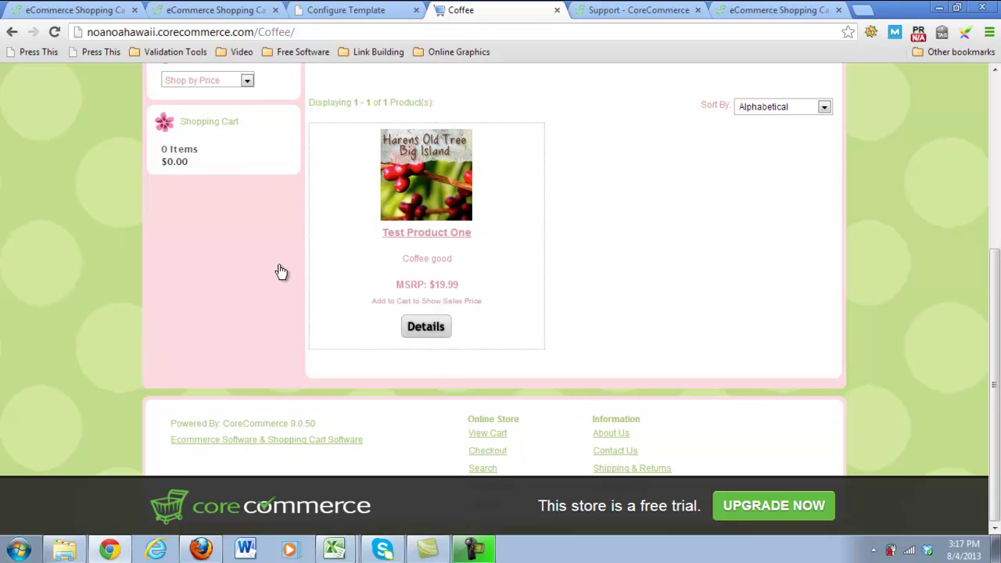
{"action": "scroll", "coordinate": [675, 400], "scroll_direction": "up", "scroll_amount": 5}
- Add the Featured Products and Top Sellers widgets from str_product_widgets to the theme's left sidebar, and save the template
{"action": "key", "text": "ctrl+shift+Tab"}
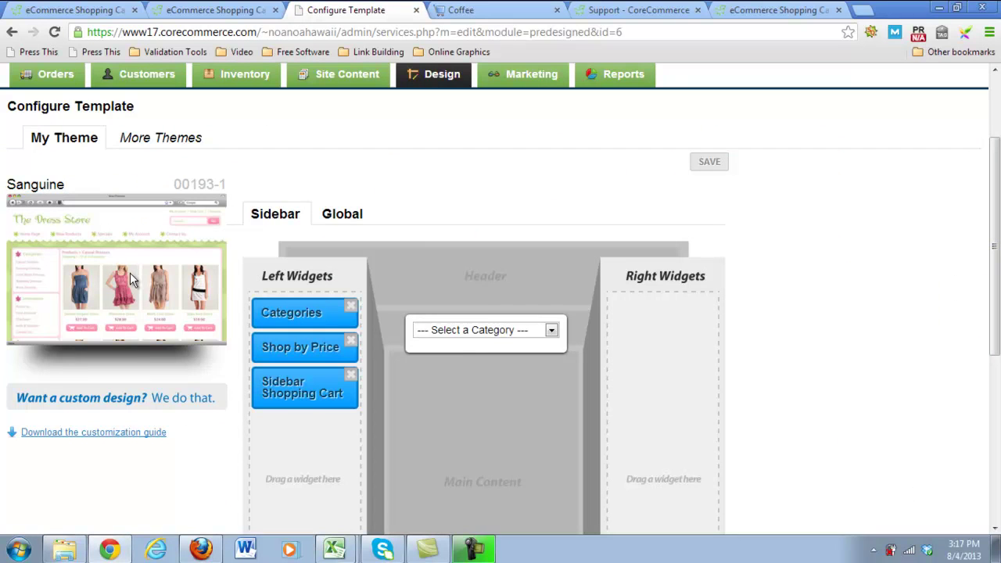
{"action": "left_click", "coordinate": [485, 329]}
{"action": "left_click", "coordinate": [480, 380]}
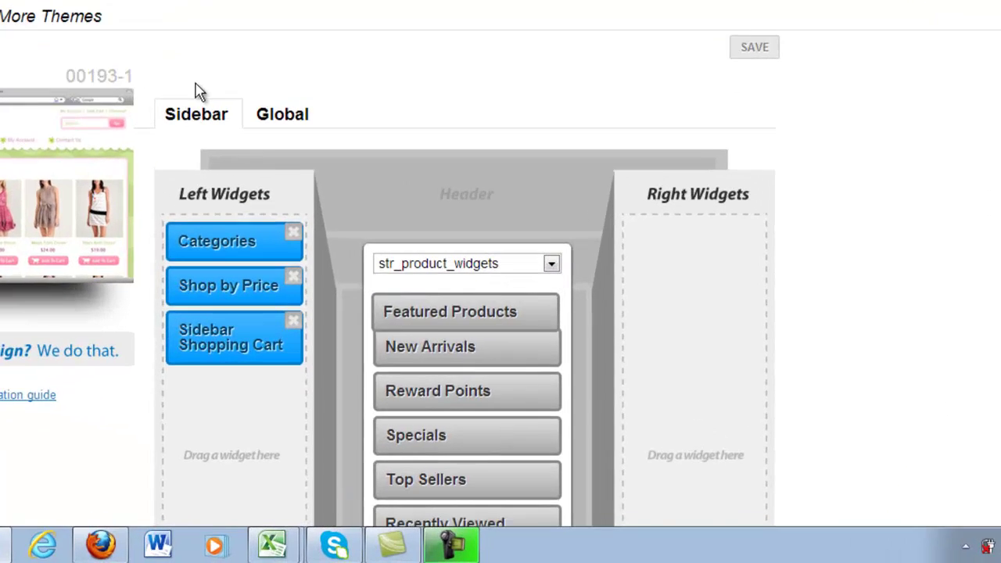
{"action": "left_click_drag", "start_coordinate": [449, 311], "coordinate": [229, 422]}
{"action": "left_click_drag", "start_coordinate": [452, 419], "coordinate": [180, 431]}
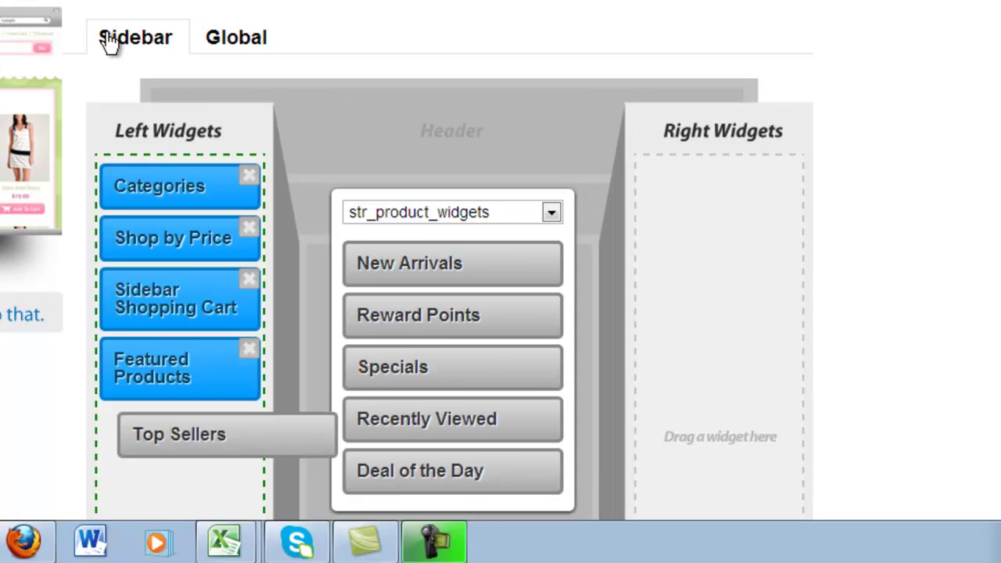
{"action": "left_click", "coordinate": [65, 127]}
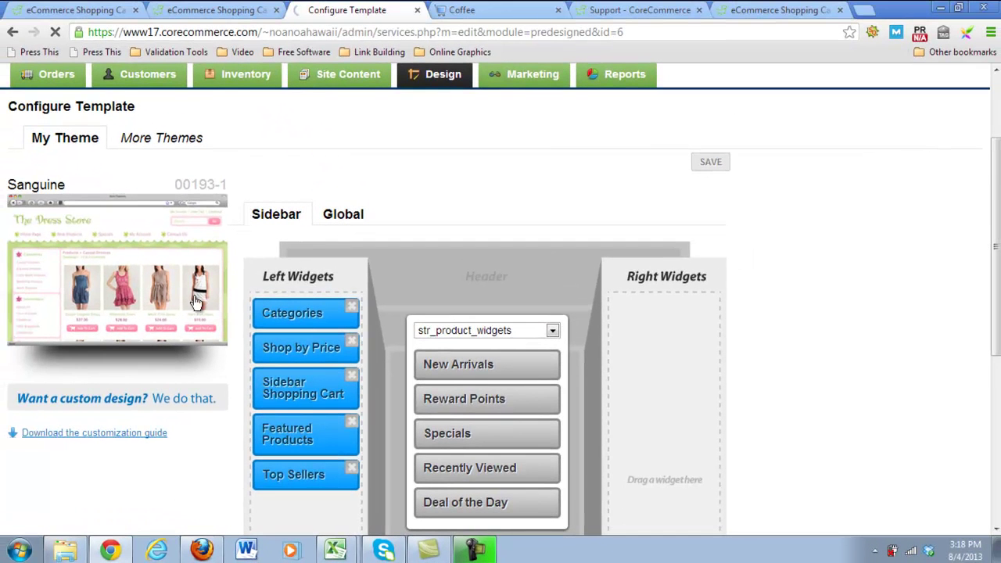
{"action": "left_click", "coordinate": [105, 312]}
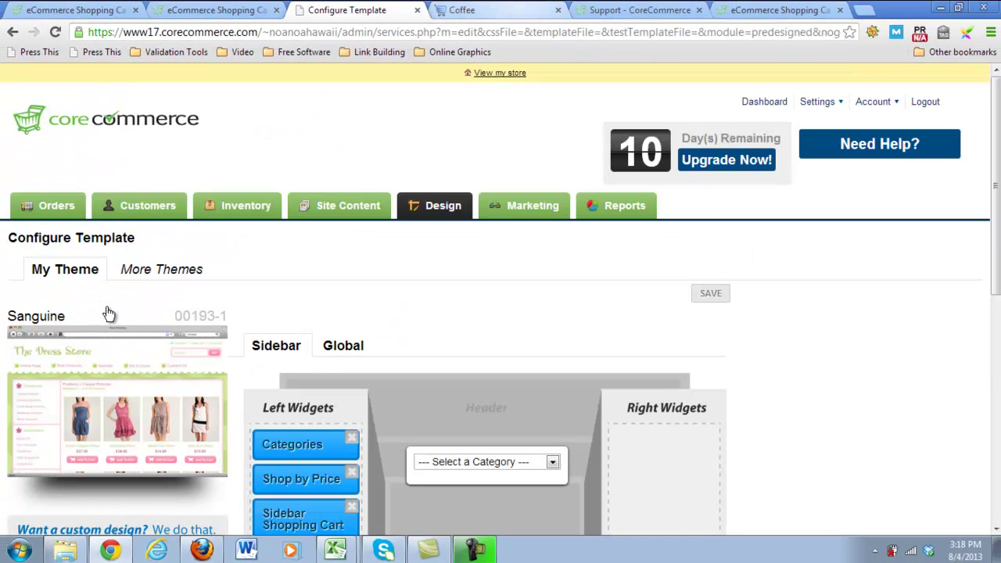
- Reload the storefront's Coffee page and check its sidebar for the Featured Products and Top Sellers widgets
{"action": "key", "text": "ctrl+Tab"}
{"action": "key", "text": "F5"}
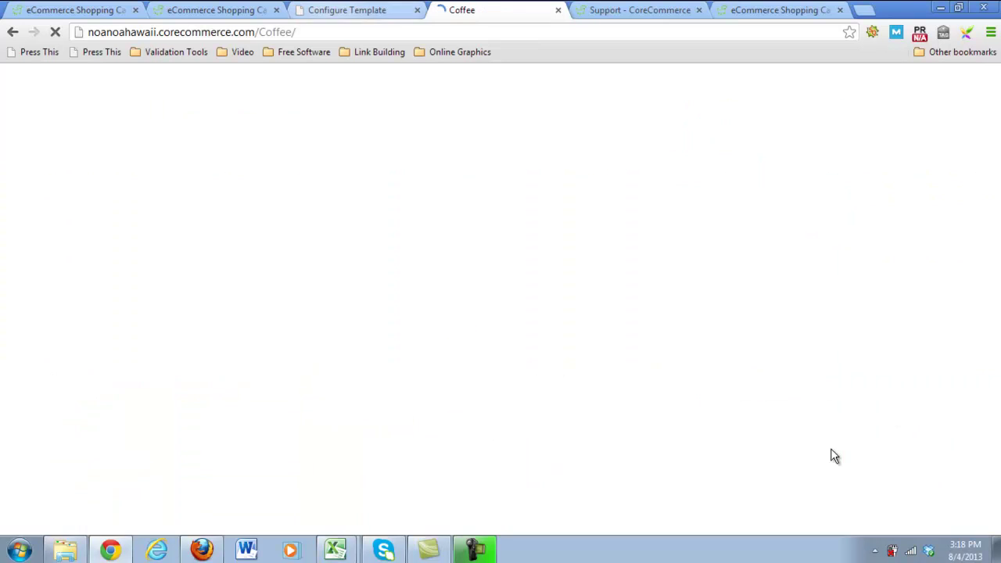
{"action": "scroll", "coordinate": [134, 255], "scroll_direction": "down", "scroll_amount": 3}
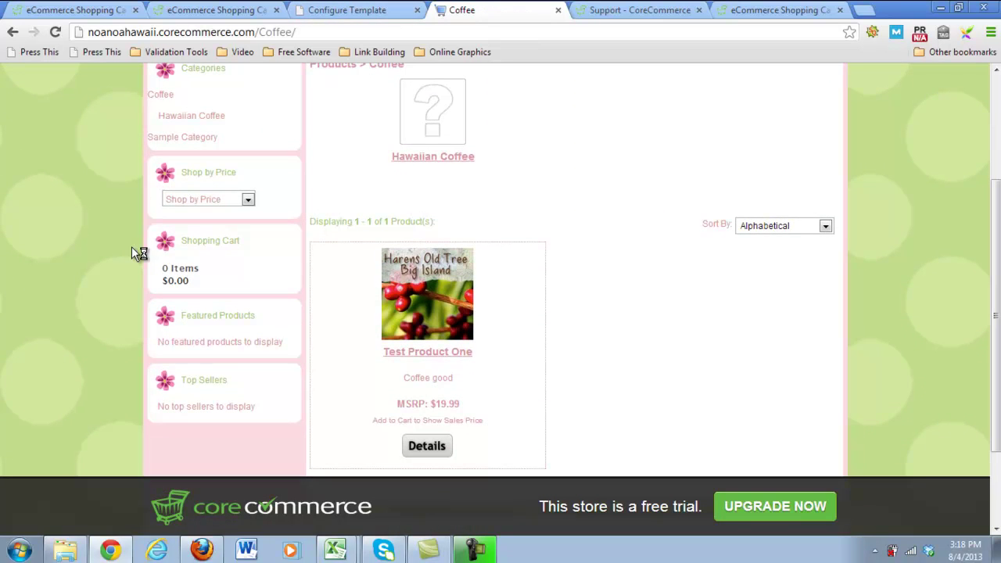
- Return to the store's admin and open Test Product One for editing from the inventory's product list
{"action": "key", "text": "ctrl+shift+Tab"}
{"action": "mouse_move", "coordinate": [348, 205]}
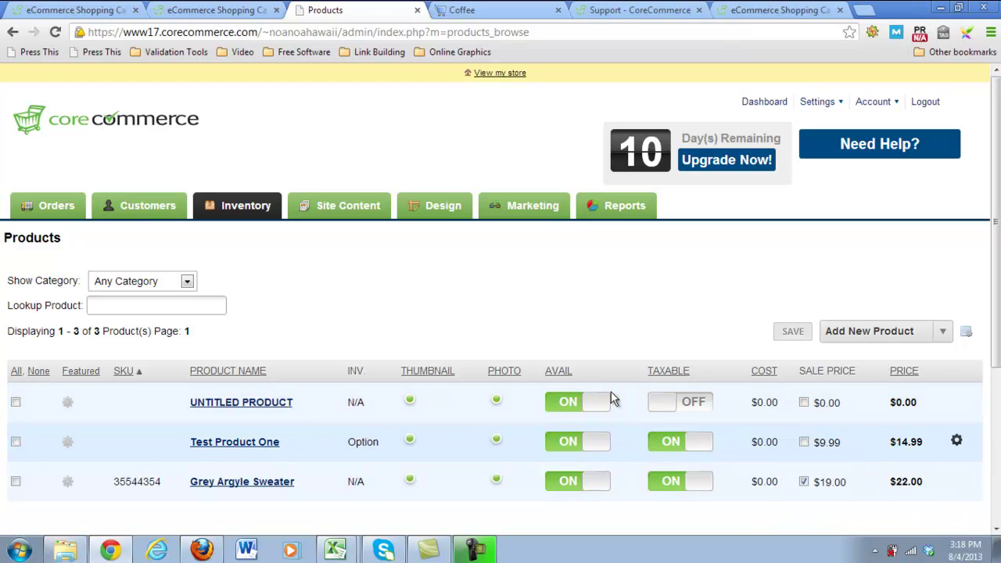
{"action": "left_click", "coordinate": [794, 511]}
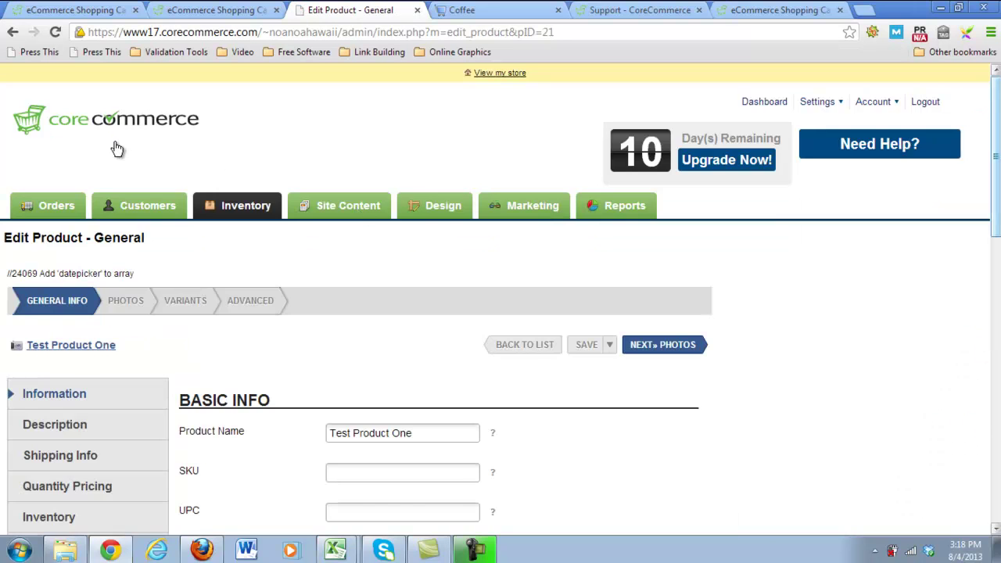
- Examine the product's Information section, covering its basic info, pricing and categories
{"action": "scroll", "coordinate": [56, 194], "scroll_direction": "down", "scroll_amount": 3}
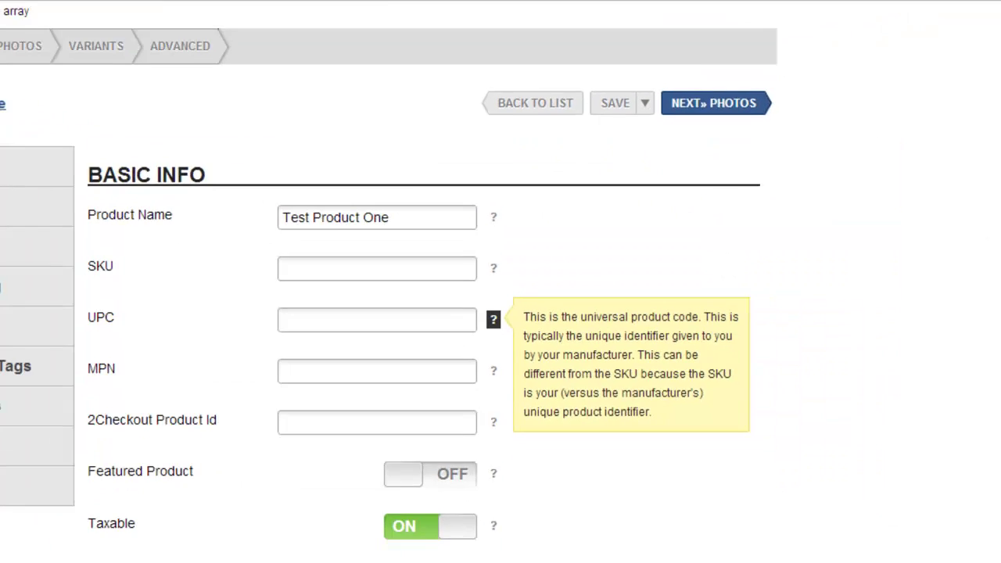
{"action": "scroll", "coordinate": [305, 391], "scroll_direction": "down", "scroll_amount": 7}
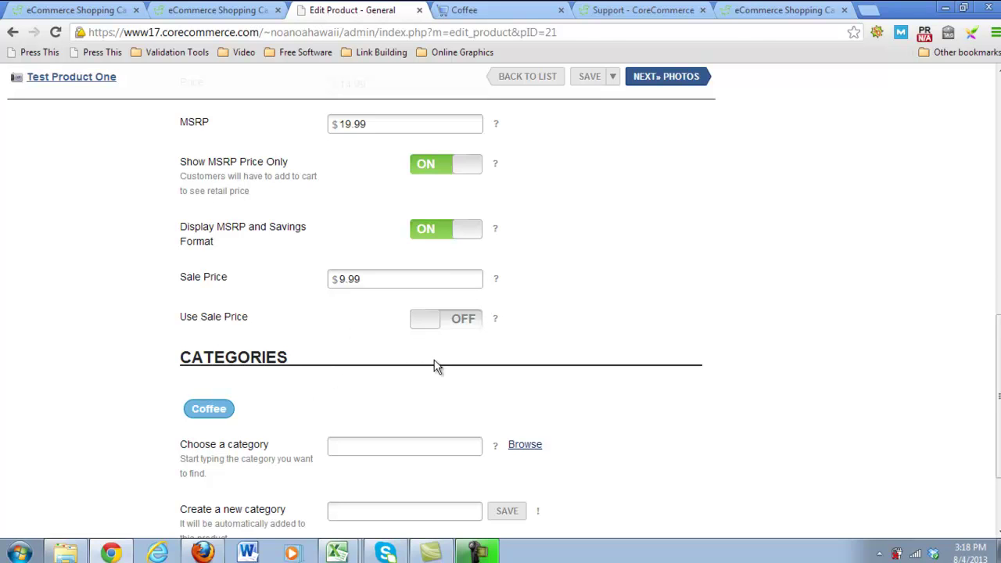
{"action": "left_click", "coordinate": [108, 183]}
{"action": "left_click", "coordinate": [74, 275]}
{"action": "scroll", "coordinate": [69, 309], "scroll_direction": "up", "scroll_amount": 2}
{"action": "left_click", "coordinate": [69, 309]}
{"action": "scroll", "coordinate": [69, 309], "scroll_direction": "down", "scroll_amount": 4}
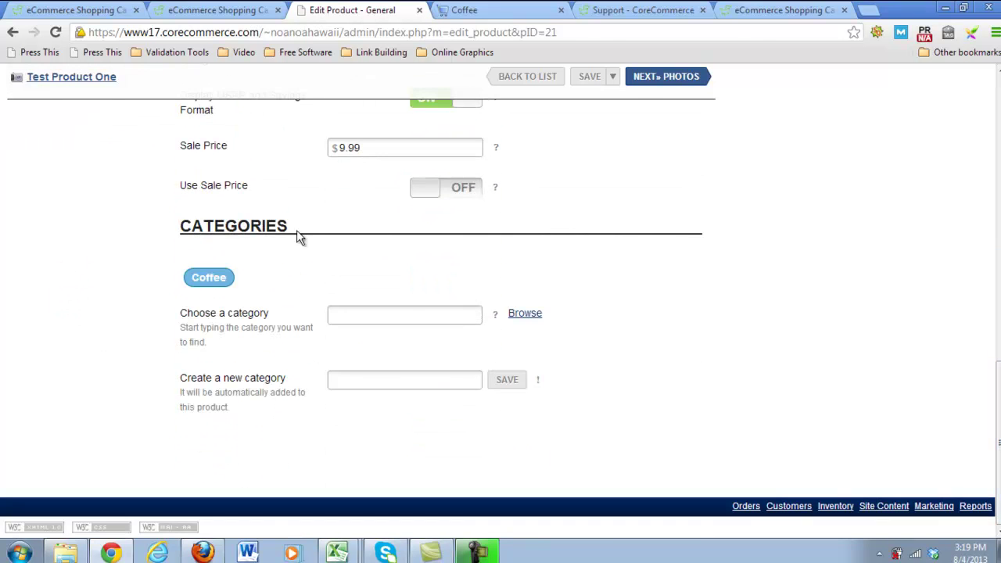
{"action": "scroll", "coordinate": [86, 335], "scroll_direction": "up", "scroll_amount": 7}
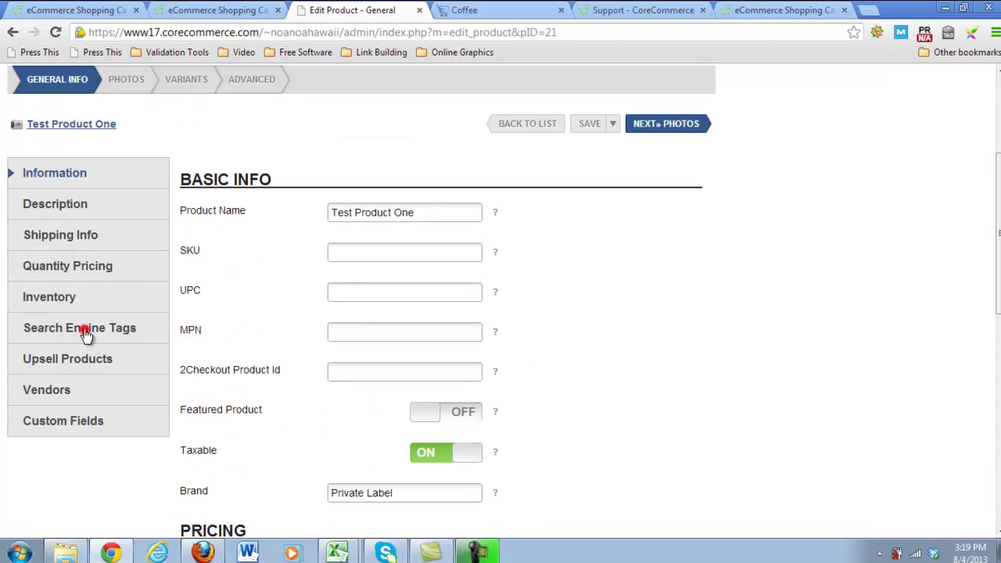
- Open the product's Description section and look through its teaser, description and mobile teaser editors
{"action": "scroll", "coordinate": [86, 334], "scroll_direction": "down", "scroll_amount": 8}
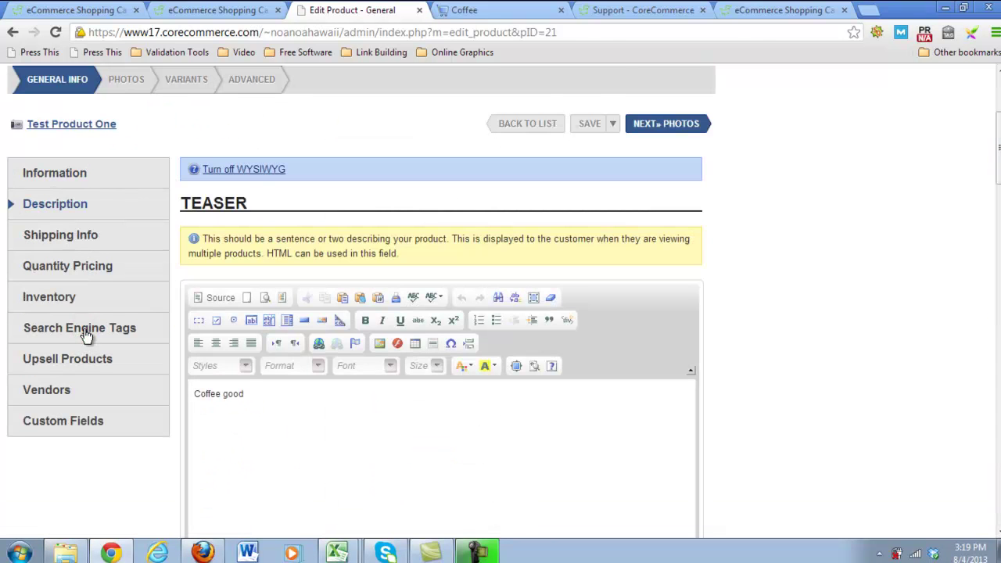
{"action": "scroll", "coordinate": [74, 350], "scroll_direction": "down", "scroll_amount": 3}
{"action": "left_click", "coordinate": [61, 361]}
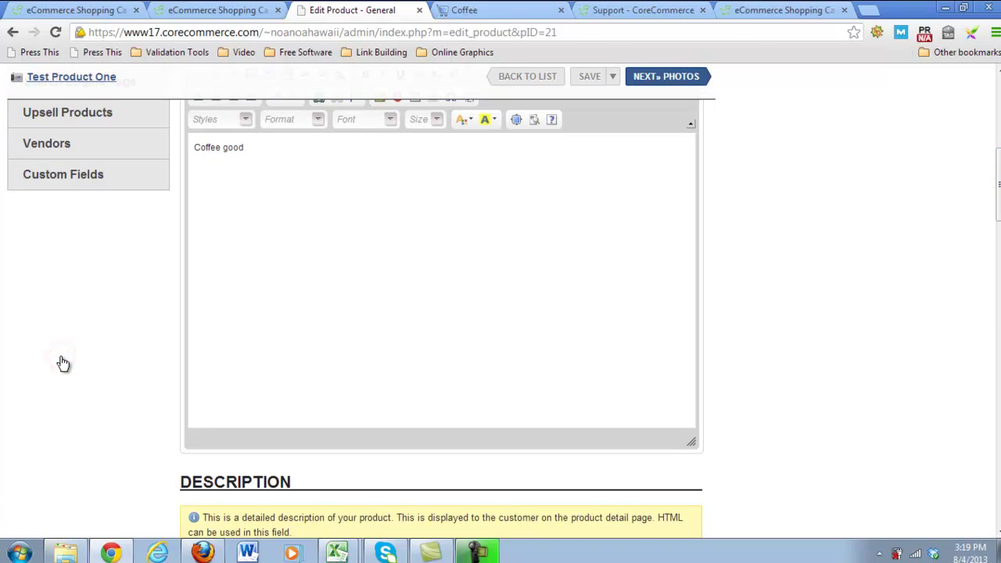
{"action": "left_click", "coordinate": [67, 394]}
{"action": "scroll", "coordinate": [362, 387], "scroll_direction": "up", "scroll_amount": 3}
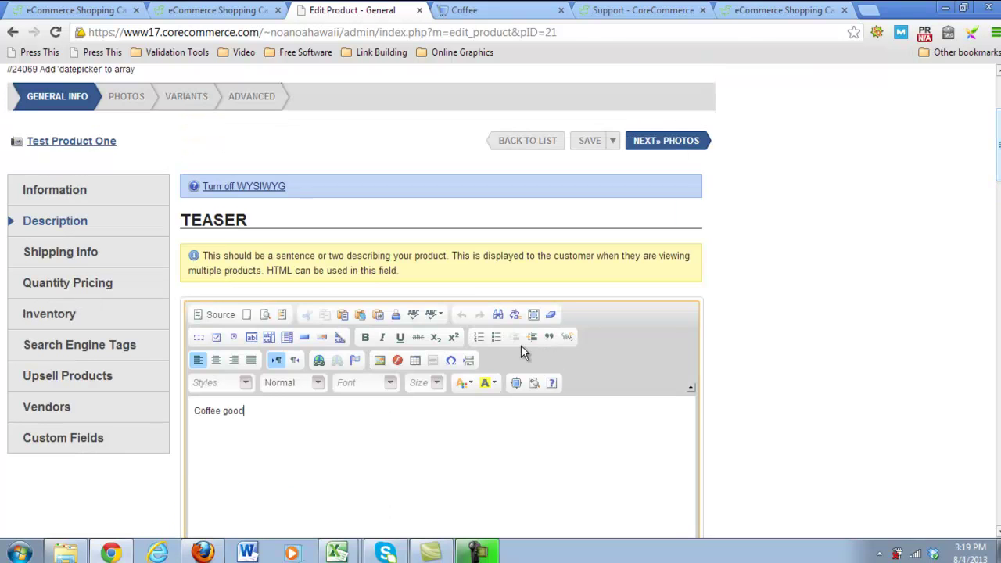
{"action": "left_click", "coordinate": [672, 101]}
{"action": "scroll", "coordinate": [671, 105], "scroll_direction": "down", "scroll_amount": 8}
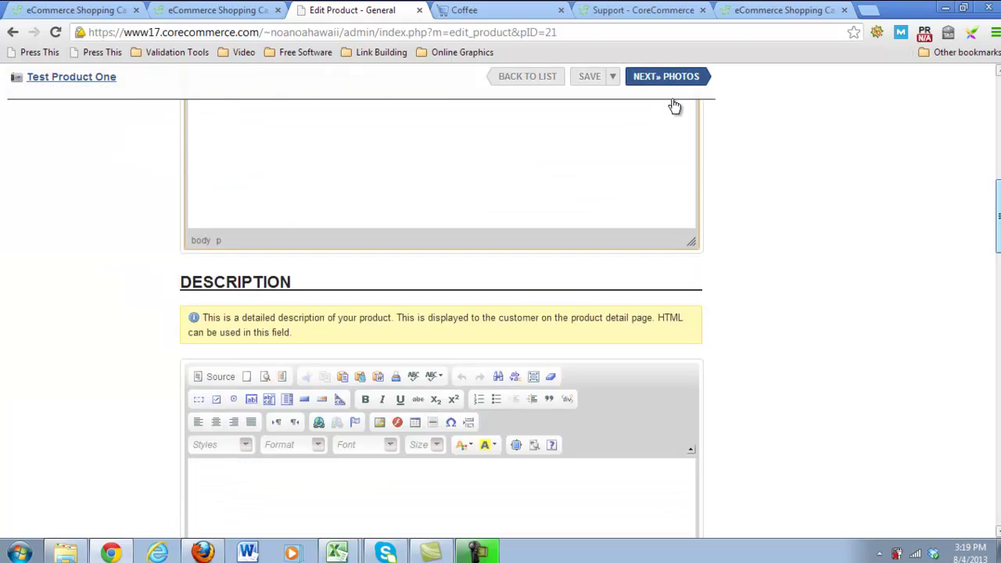
{"action": "scroll", "coordinate": [665, 279], "scroll_direction": "down", "scroll_amount": 6}
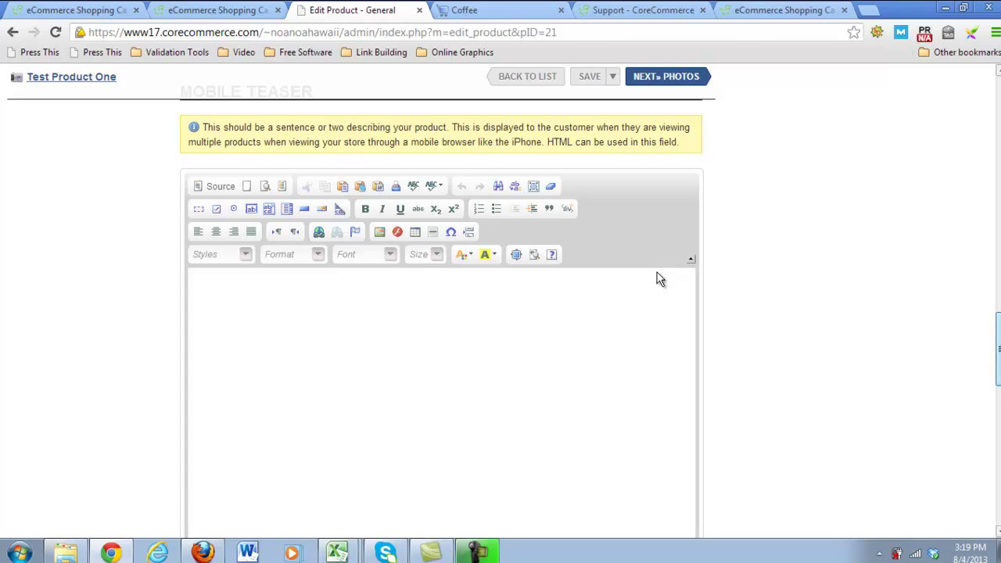
{"action": "scroll", "coordinate": [657, 279], "scroll_direction": "down", "scroll_amount": 7}
{"action": "scroll", "coordinate": [230, 291], "scroll_direction": "down", "scroll_amount": 5}
- View the product's Shipping Info section, and read the help text for the Weight setting
{"action": "scroll", "coordinate": [113, 321], "scroll_direction": "up", "scroll_amount": 20}
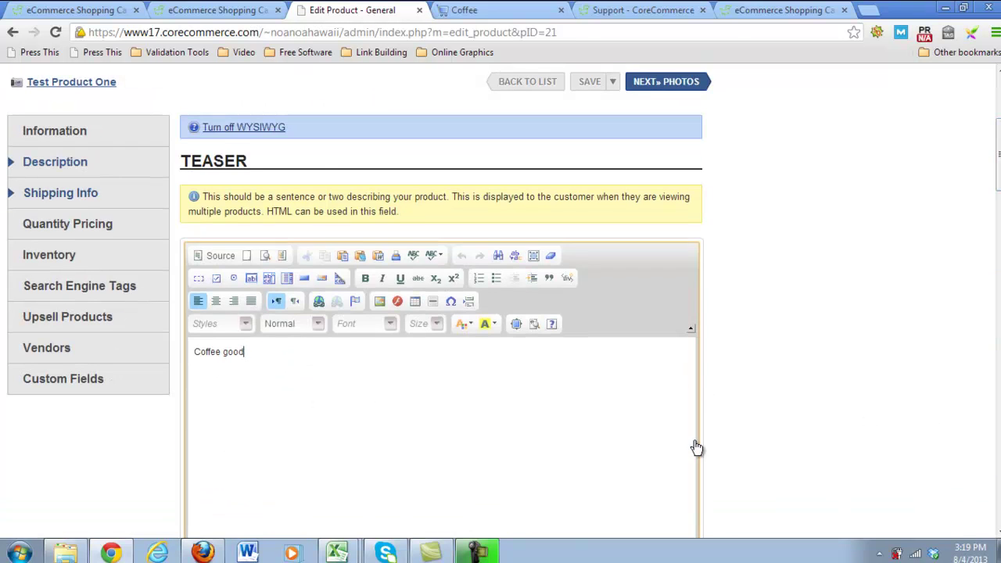
{"action": "scroll", "coordinate": [297, 423], "scroll_direction": "down", "scroll_amount": 15}
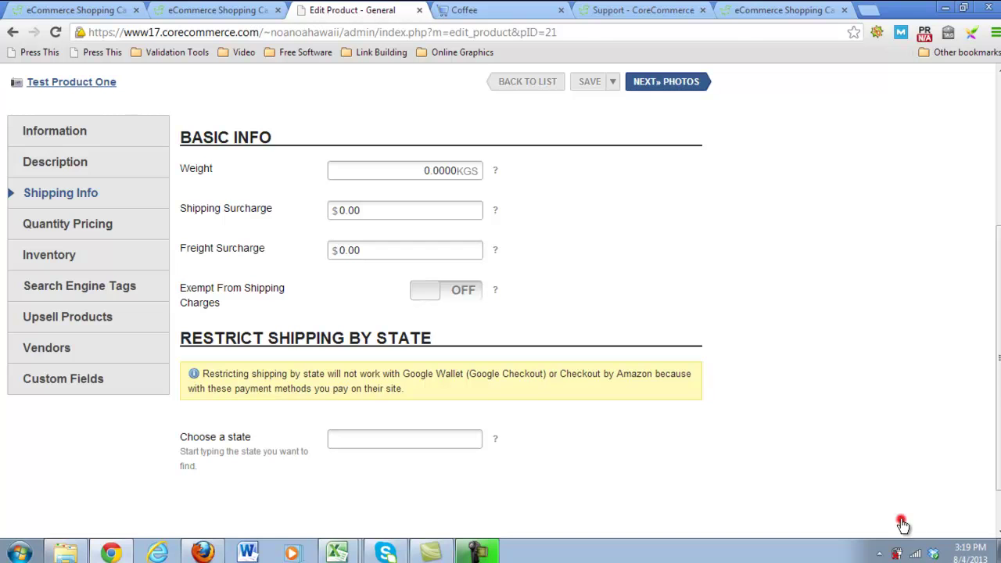
{"action": "left_click", "coordinate": [495, 170]}
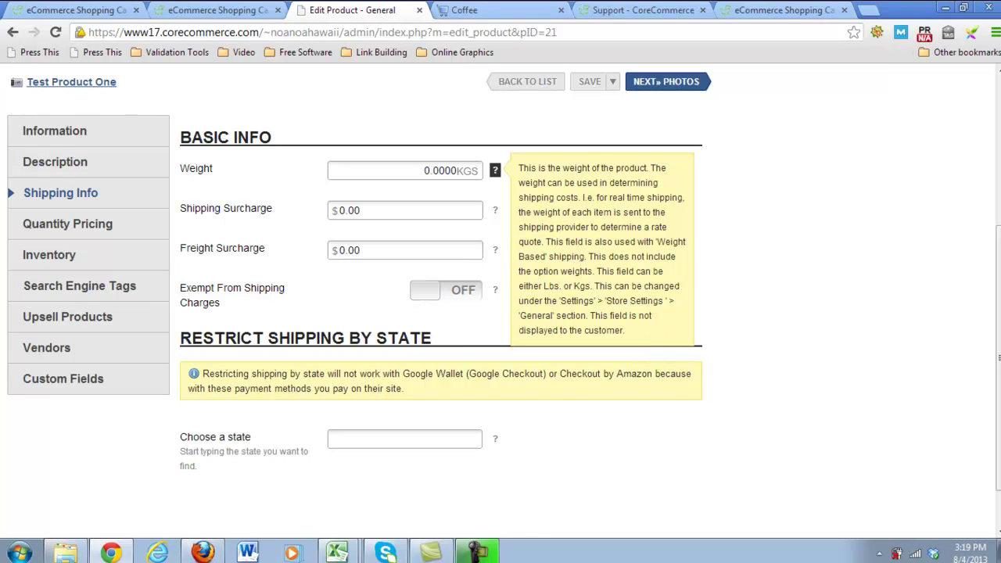
{"action": "left_click", "coordinate": [180, 323]}
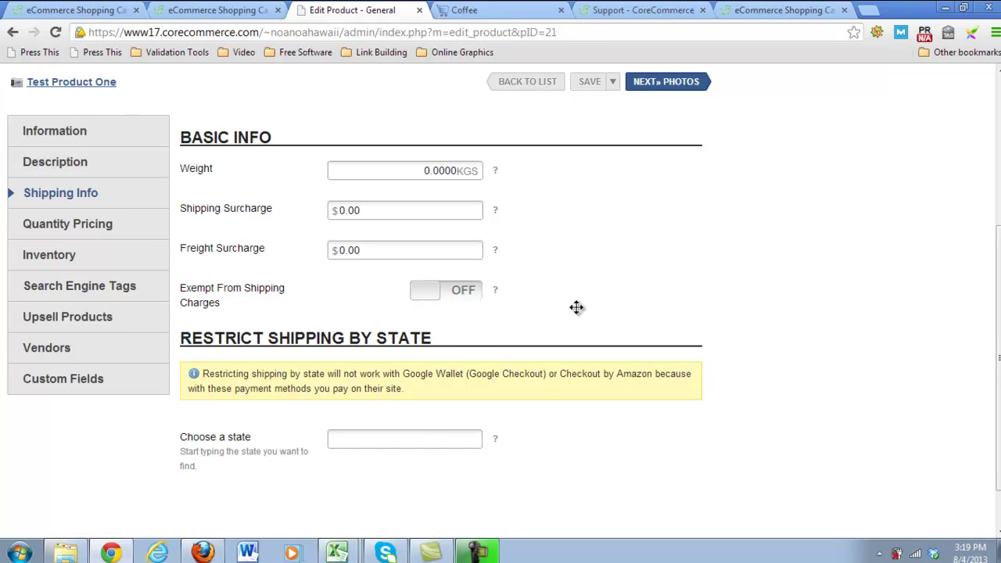
- View the product's Quantity Pricing section, and continue to the product's Photos page
{"action": "scroll", "coordinate": [299, 160], "scroll_direction": "down", "scroll_amount": 3}
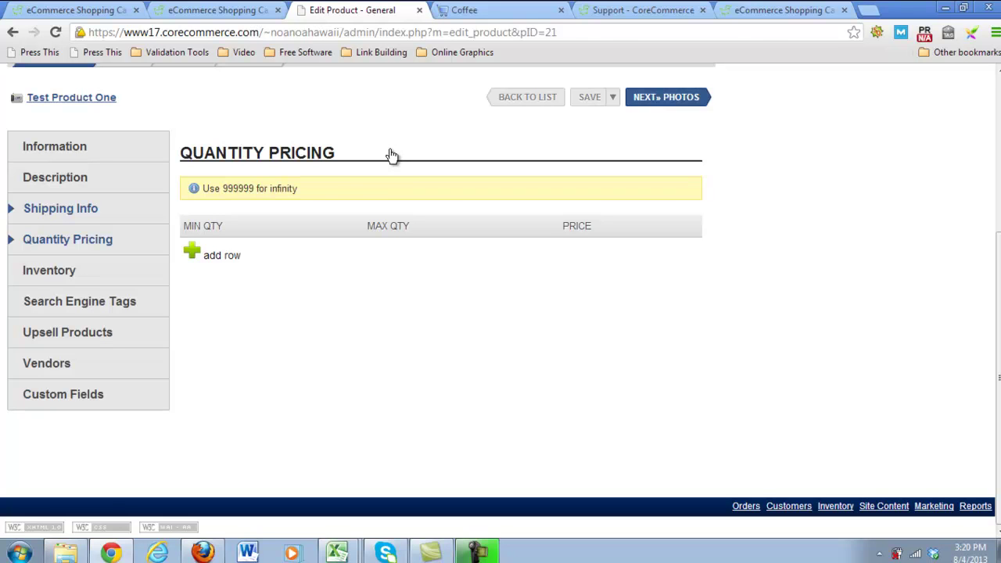
{"action": "left_click", "coordinate": [696, 152]}
{"action": "left_click", "coordinate": [116, 272]}
{"action": "left_click", "coordinate": [94, 300]}
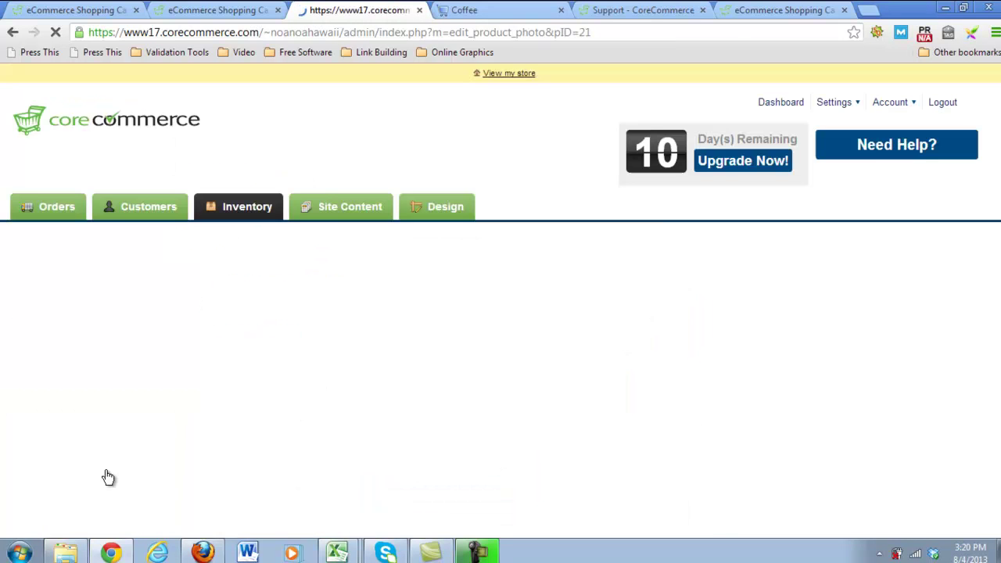
- Examine the product's Photos page, expanding the advanced options for the detail image widget and custom product detail images
{"action": "scroll", "coordinate": [108, 477], "scroll_direction": "down", "scroll_amount": 2}
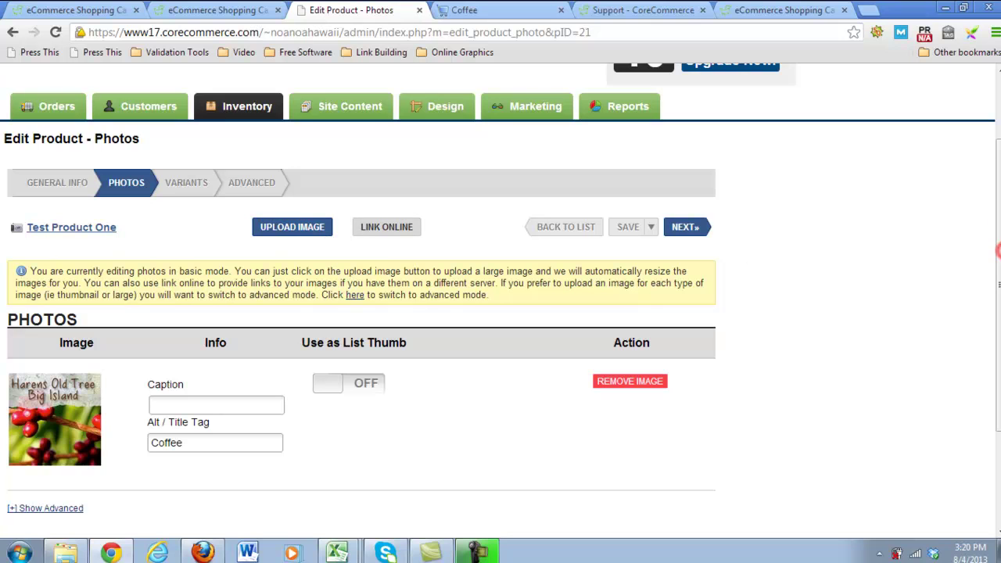
{"action": "left_click", "coordinate": [471, 223]}
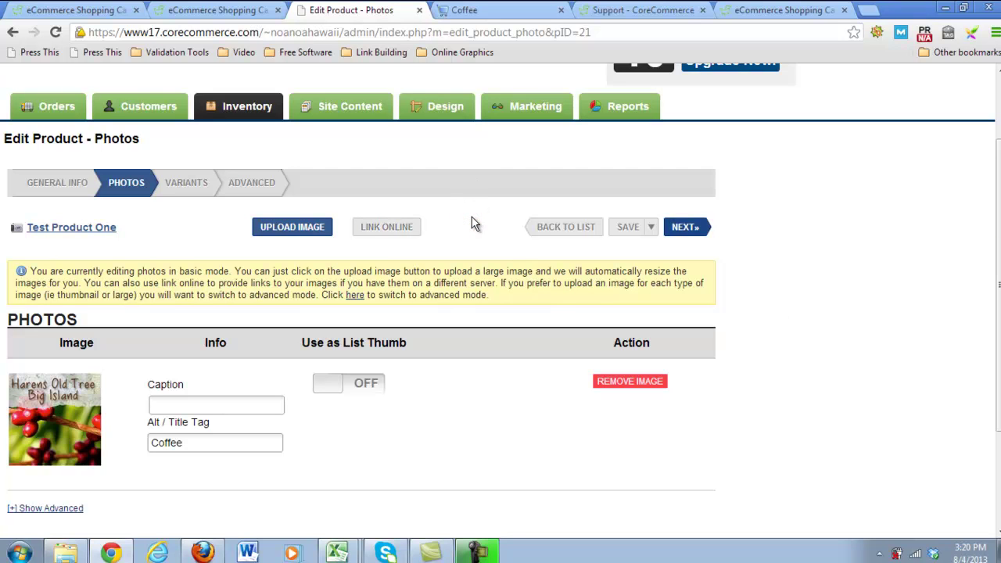
{"action": "left_click", "coordinate": [44, 508]}
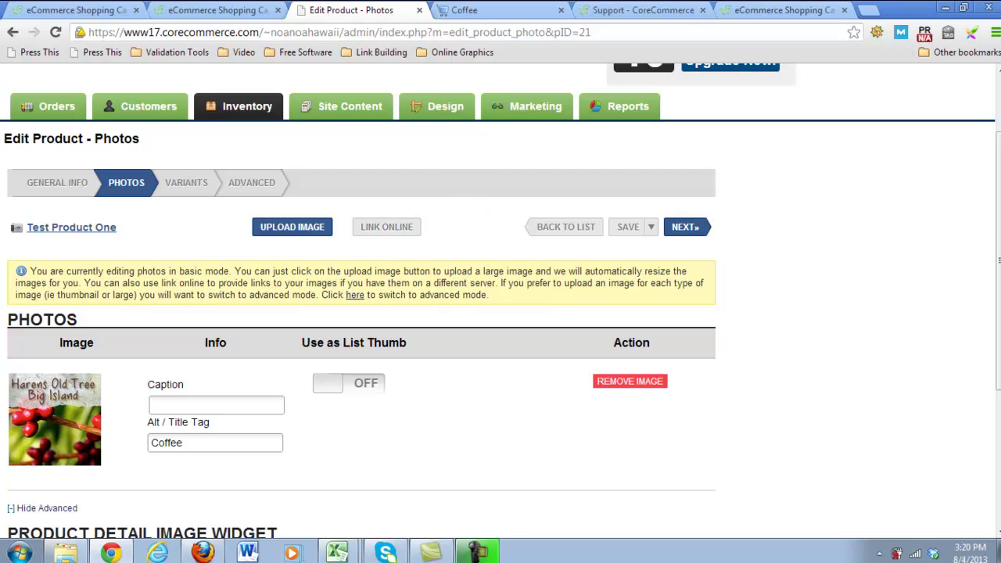
{"action": "scroll", "coordinate": [381, 170], "scroll_direction": "down", "scroll_amount": 3}
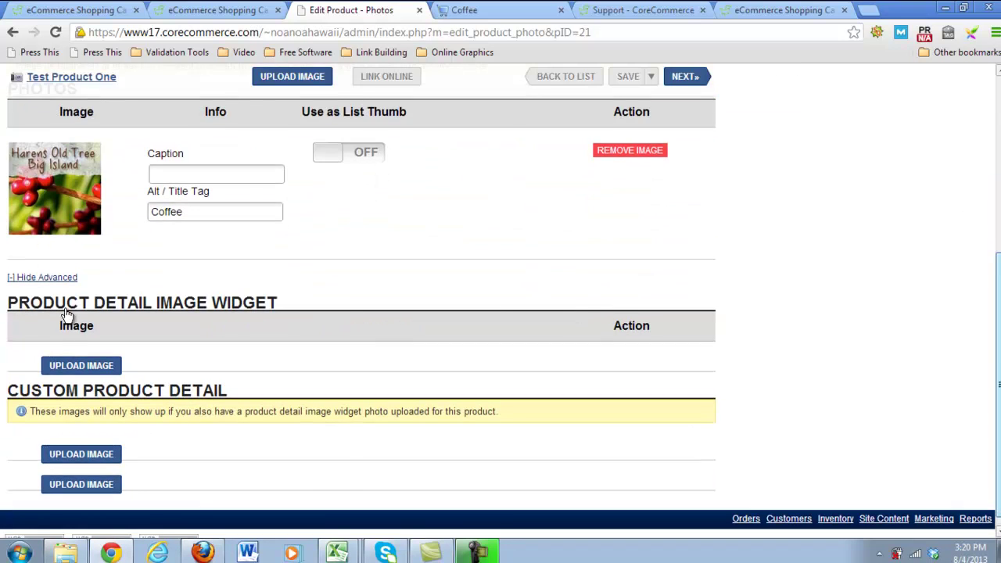
{"action": "left_click", "coordinate": [51, 336]}
{"action": "scroll", "coordinate": [51, 336], "scroll_direction": "up", "scroll_amount": 2}
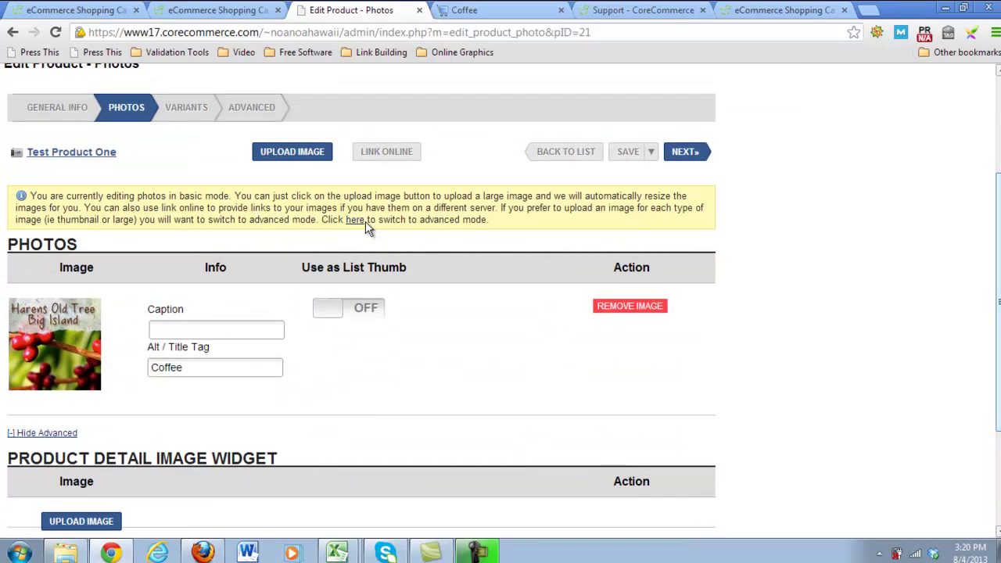
- Continue to the product's Variants and open the Roast personalization to view its answers
{"action": "left_click", "coordinate": [691, 337]}
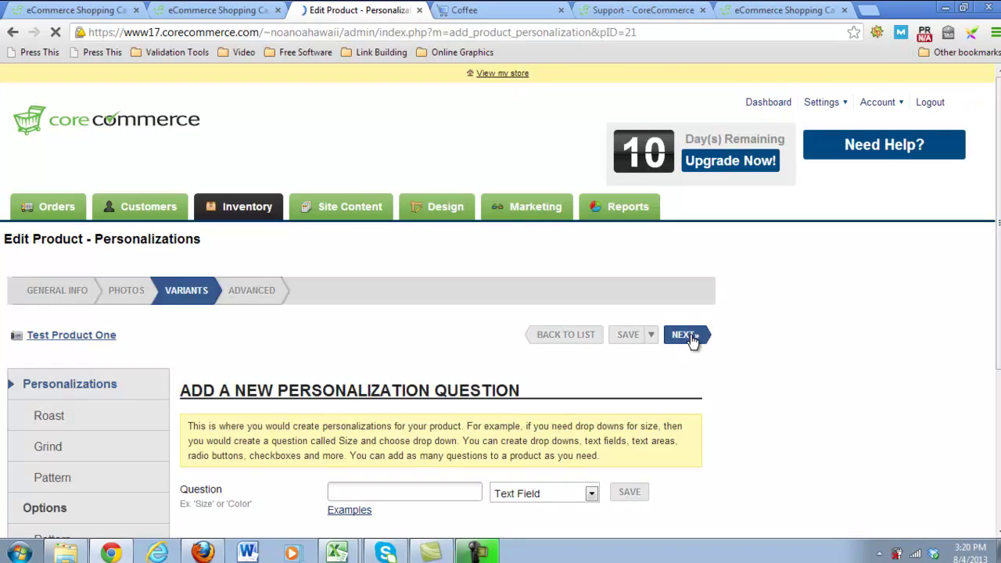
{"action": "scroll", "coordinate": [990, 239], "scroll_direction": "down", "scroll_amount": 2}
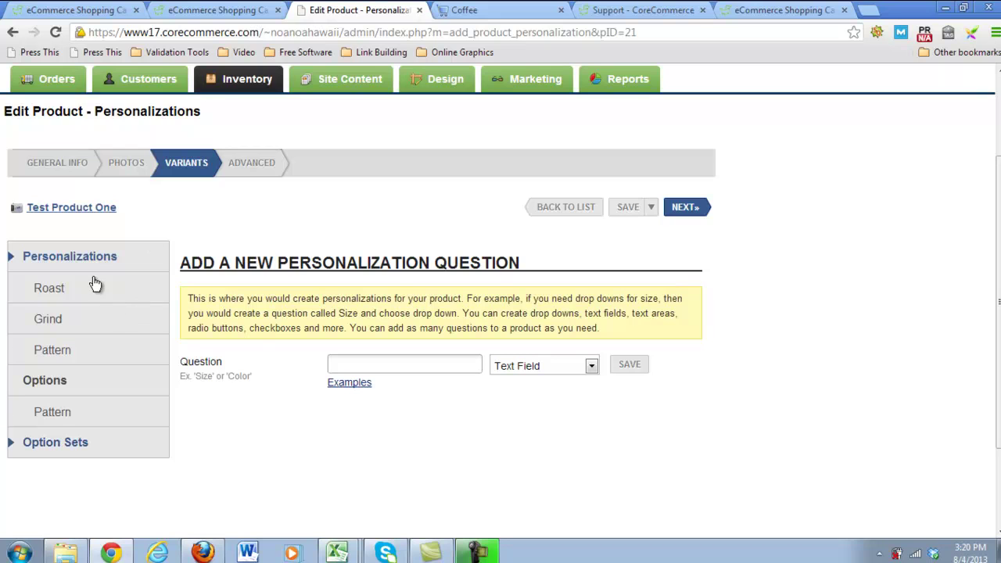
{"action": "left_click", "coordinate": [90, 313]}
{"action": "left_click", "coordinate": [109, 509]}
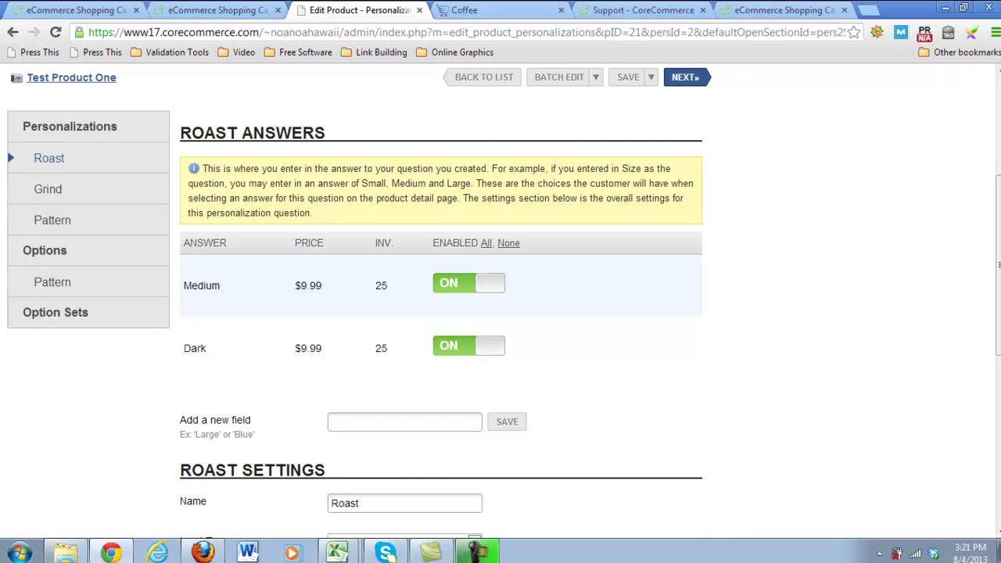
- Examine the Roast settings, including the available Input Type choices, leaving Radio Buttons selected
{"action": "scroll", "coordinate": [328, 256], "scroll_direction": "down", "scroll_amount": 5}
{"action": "left_click", "coordinate": [69, 227]}
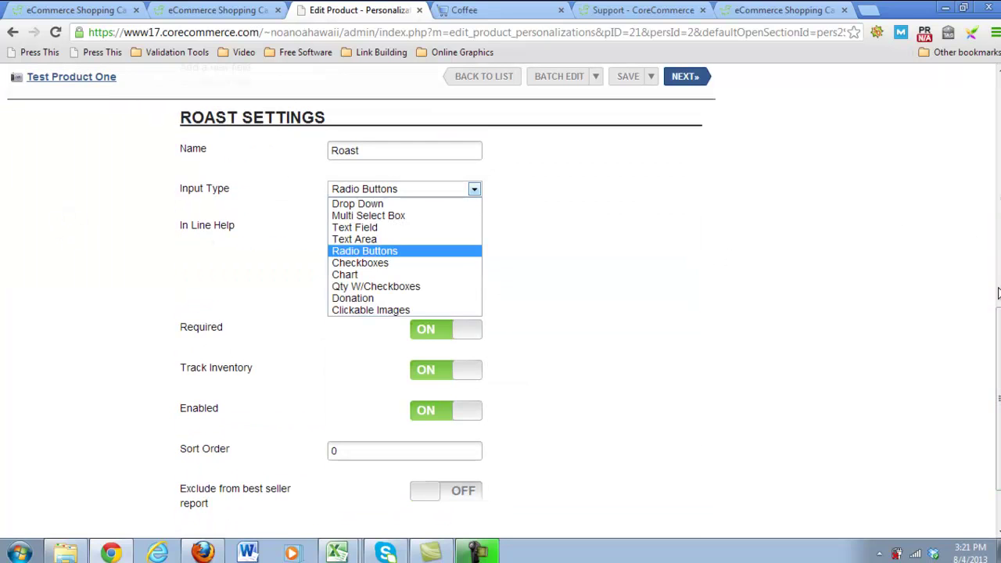
{"action": "left_click", "coordinate": [474, 189]}
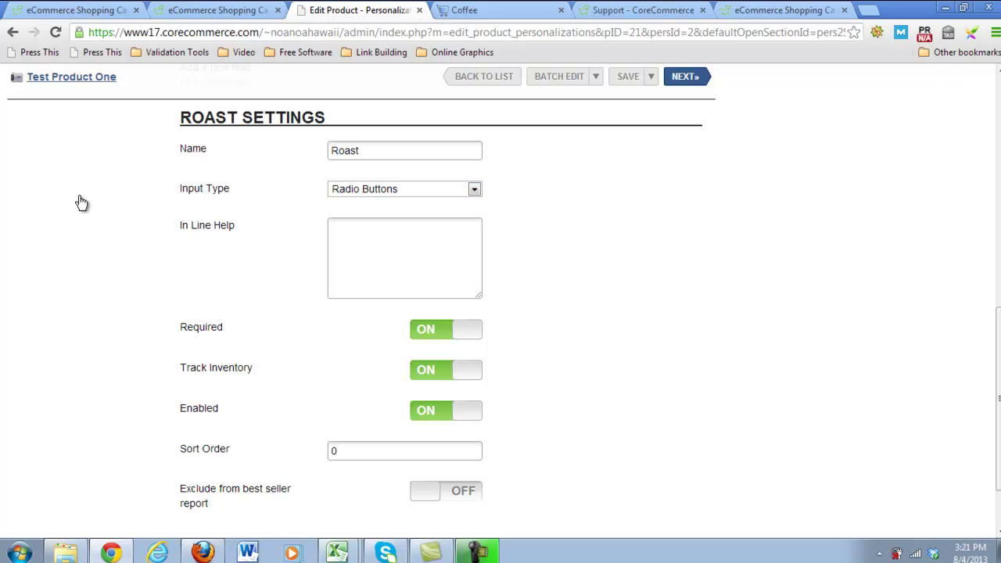
- Finish viewing the Roast settings, and open the Grind personalization to view its answers
{"action": "scroll", "coordinate": [69, 230], "scroll_direction": "down", "scroll_amount": 1}
{"action": "scroll", "coordinate": [69, 230], "scroll_direction": "up", "scroll_amount": 5}
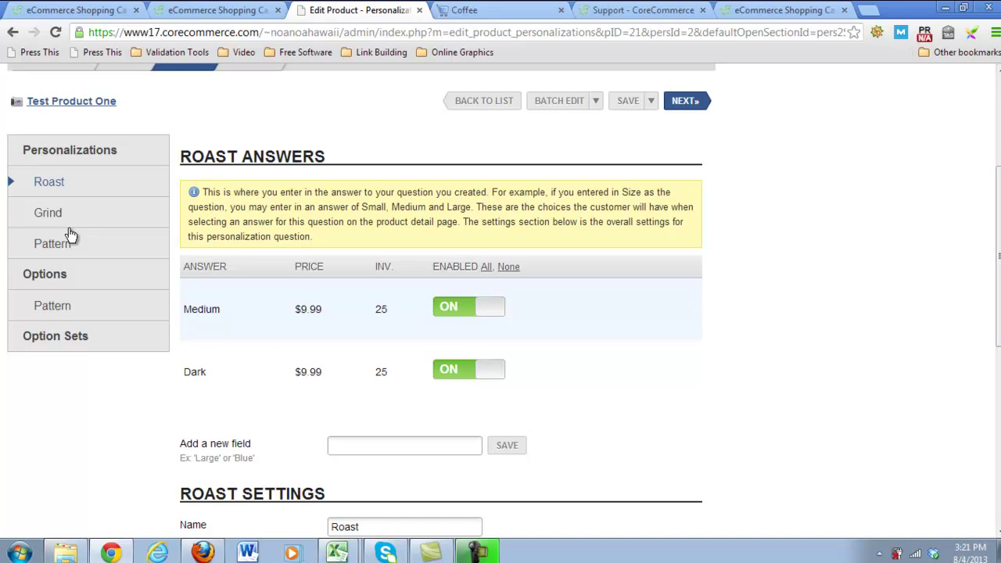
{"action": "left_click", "coordinate": [68, 230]}
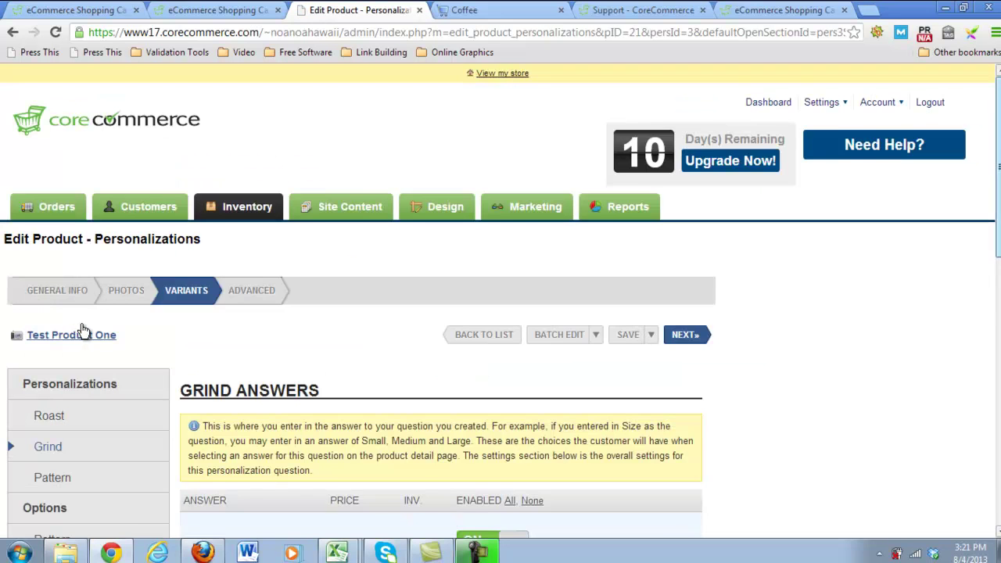
{"action": "scroll", "coordinate": [84, 332], "scroll_direction": "down", "scroll_amount": 2}
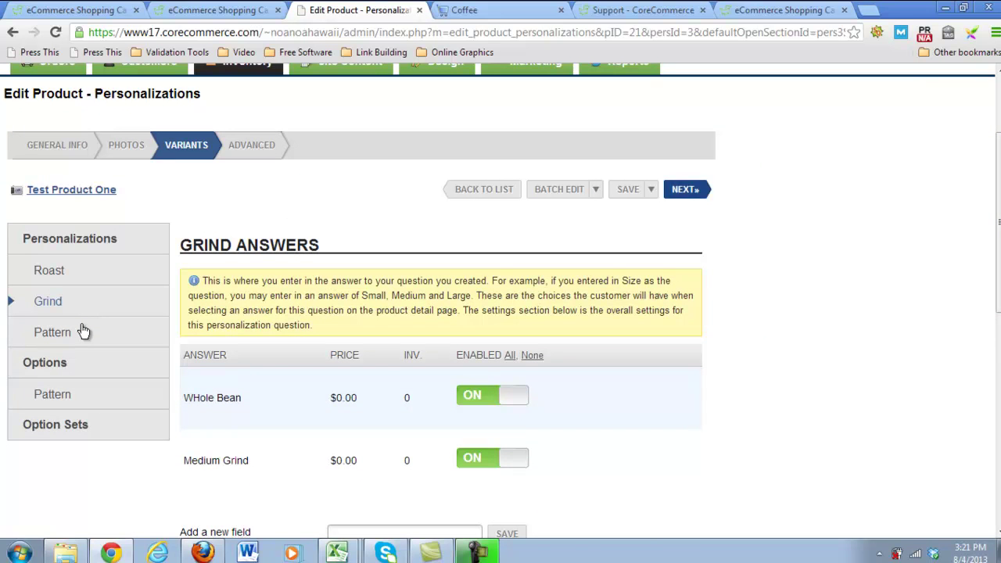
- Open the product's Advanced page and examine its advanced options, QuickBooks setting and list of further sections
{"action": "left_click", "coordinate": [84, 332]}
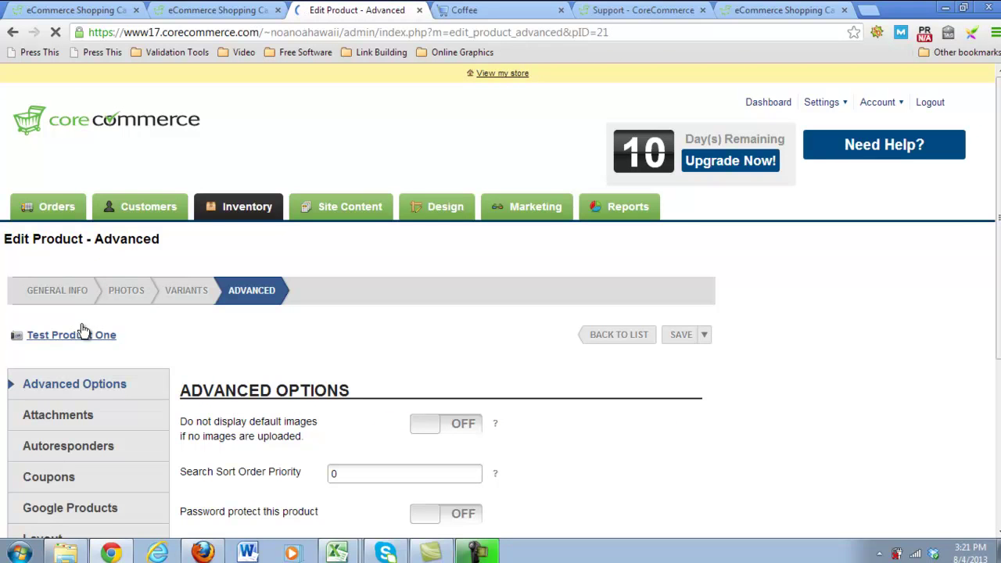
{"action": "scroll", "coordinate": [83, 332], "scroll_direction": "down", "scroll_amount": 2}
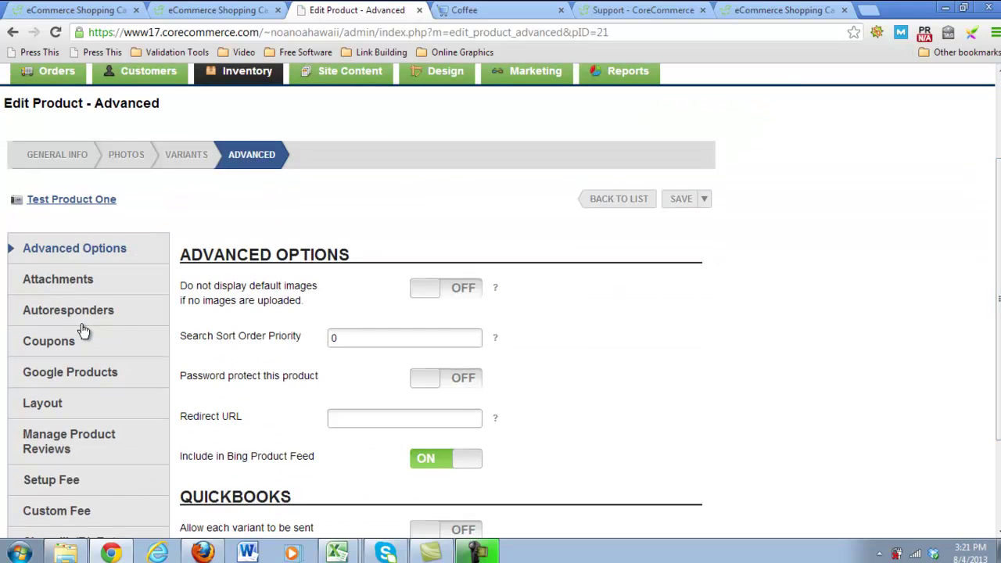
{"action": "scroll", "coordinate": [84, 331], "scroll_direction": "down", "scroll_amount": 2}
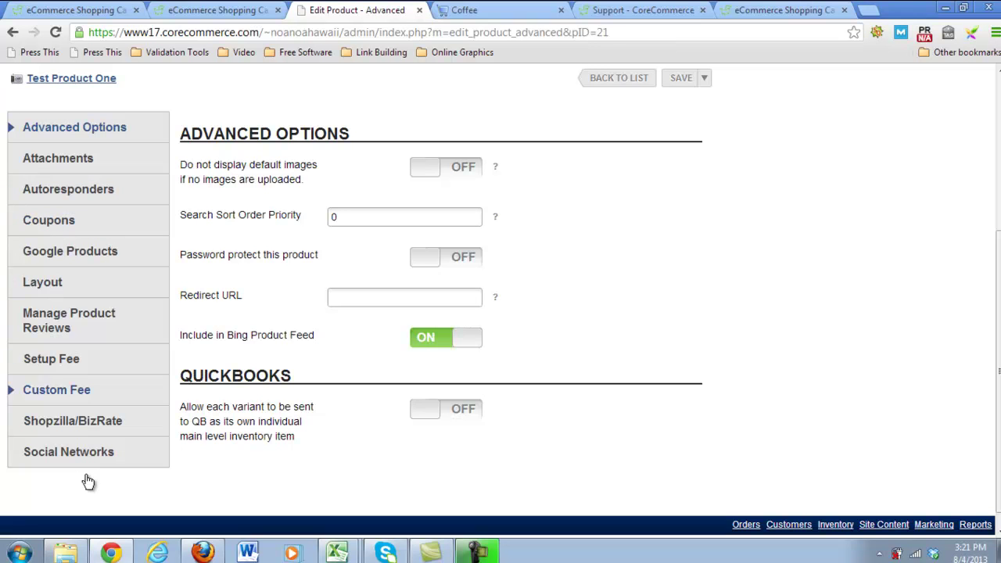
- Review the store management options offered under Customers, Site Content and Marketing
{"action": "scroll", "coordinate": [86, 481], "scroll_direction": "up", "scroll_amount": 3}
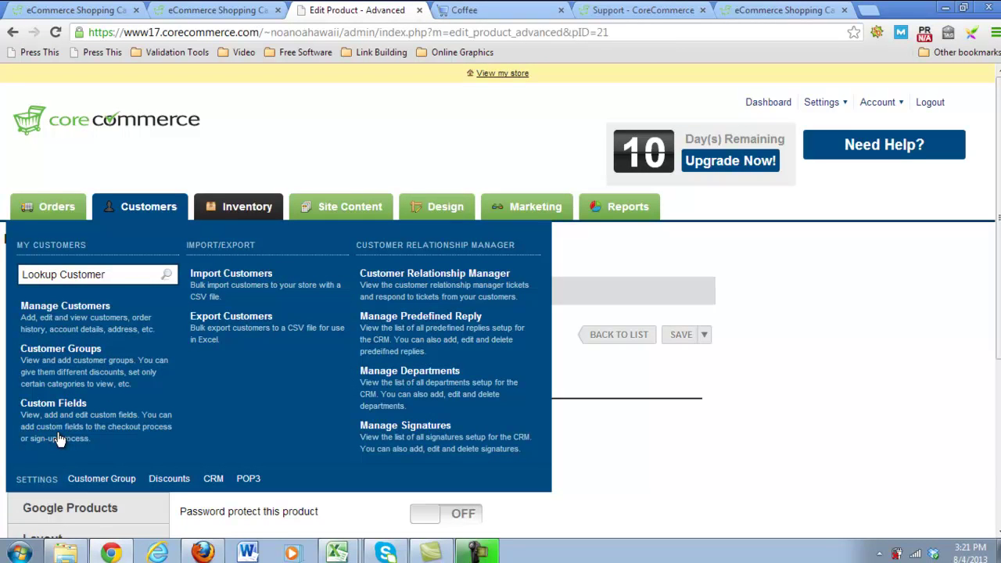
{"action": "left_click", "coordinate": [86, 379]}
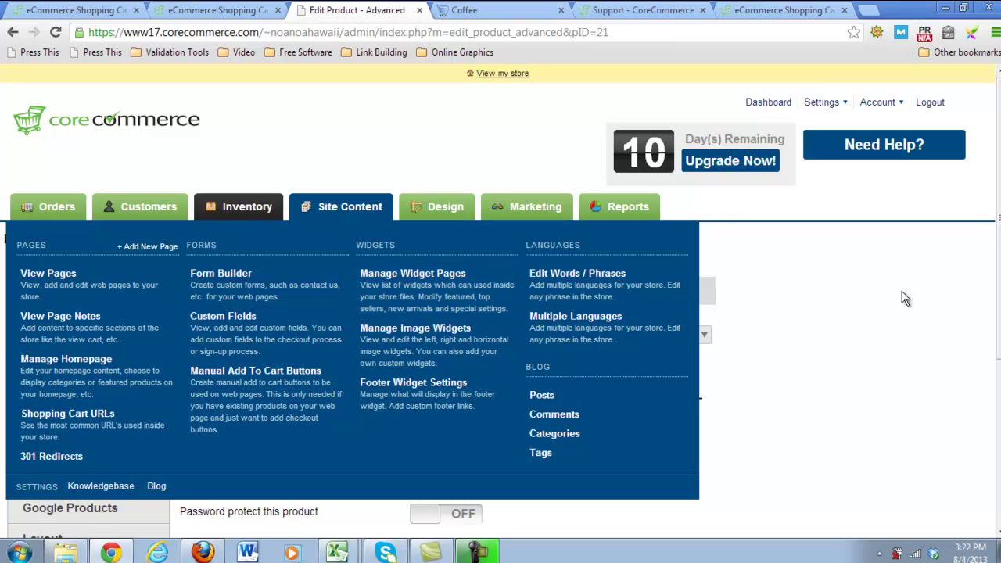
{"action": "mouse_move", "coordinate": [536, 207]}
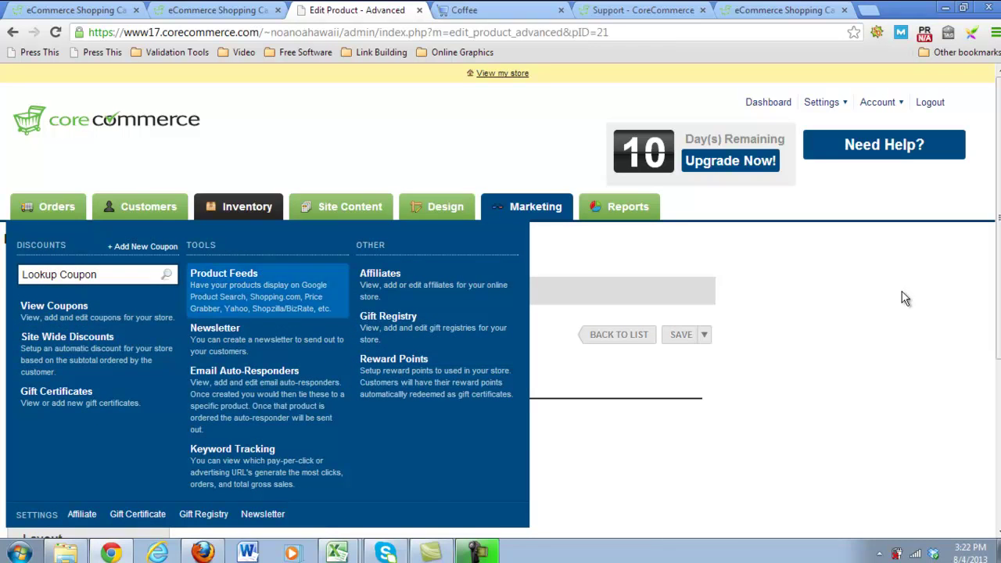
- Open the store's Plug-In Settings and examine the CloudFlare Plus page and the full list of integrations, from AddThis to Twitter
{"action": "mouse_move", "coordinate": [822, 102]}
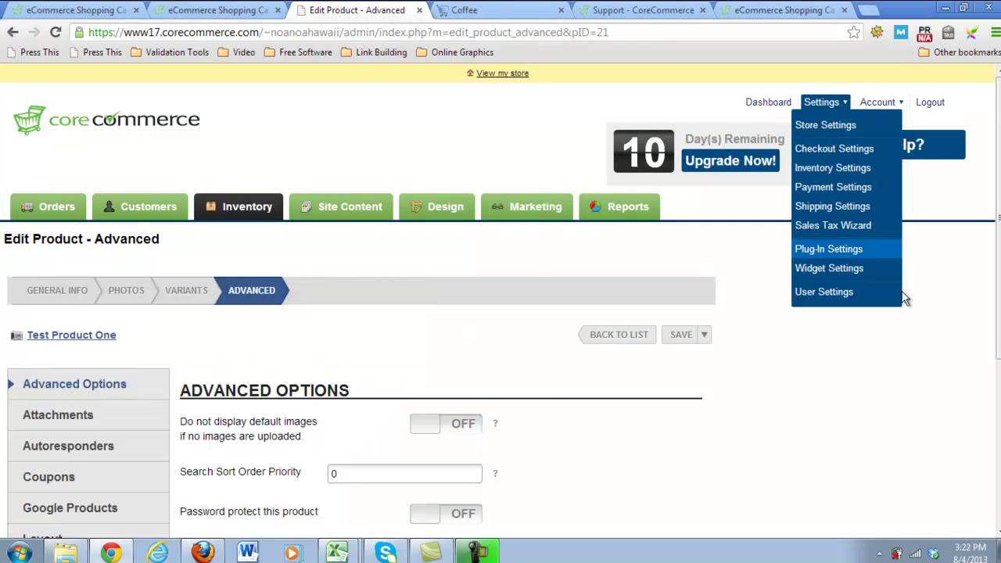
{"action": "left_click", "coordinate": [828, 249]}
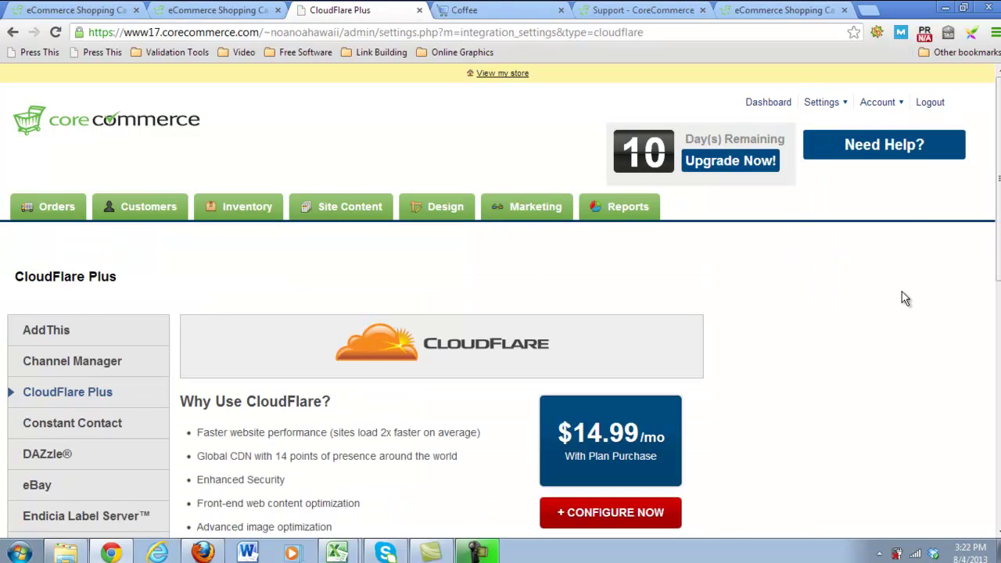
{"action": "scroll", "coordinate": [905, 298], "scroll_direction": "down", "scroll_amount": 4}
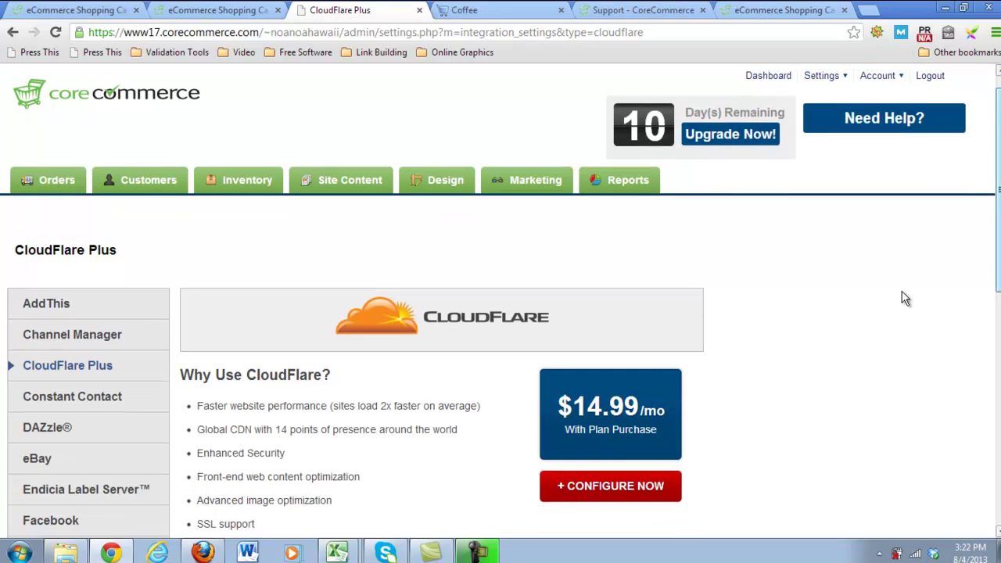
{"action": "scroll", "coordinate": [905, 298], "scroll_direction": "down", "scroll_amount": 3}
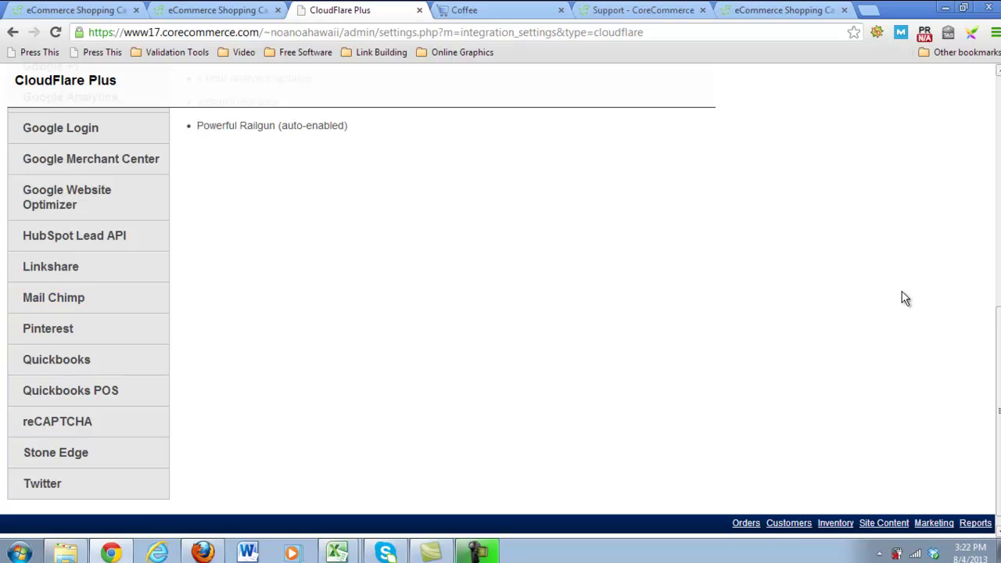
{"action": "scroll", "coordinate": [905, 298], "scroll_direction": "up", "scroll_amount": 3}
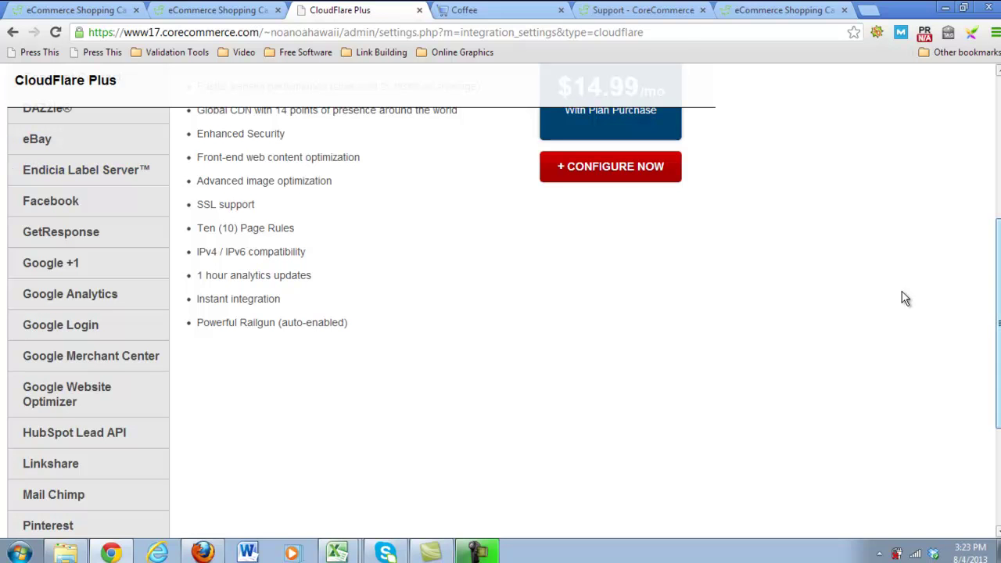
{"action": "scroll", "coordinate": [903, 298], "scroll_direction": "up", "scroll_amount": 2}
{"action": "scroll", "coordinate": [903, 298], "scroll_direction": "up", "scroll_amount": 3}
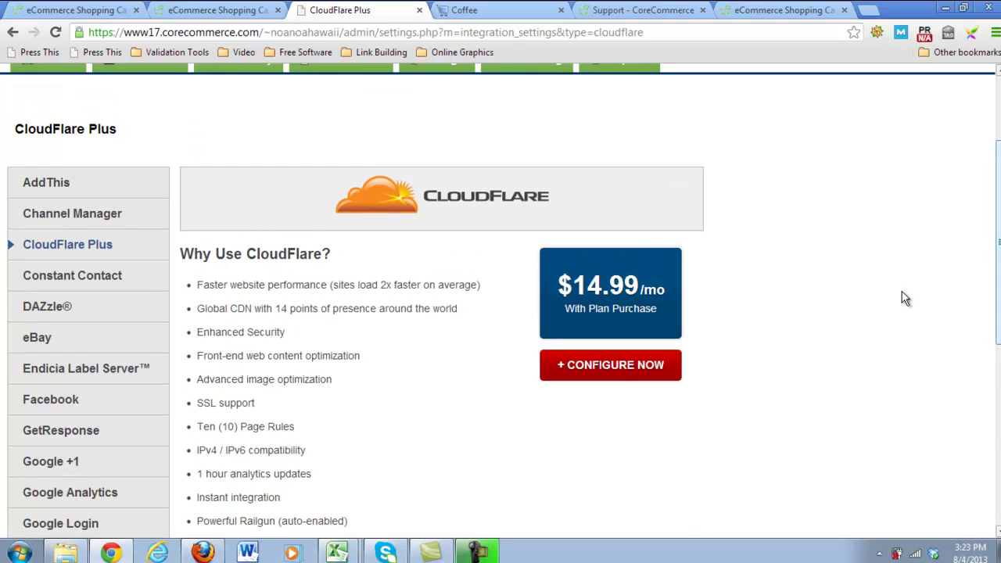
{"action": "scroll", "coordinate": [903, 298], "scroll_direction": "up", "scroll_amount": 2}
{"action": "scroll", "coordinate": [903, 298], "scroll_direction": "down", "scroll_amount": 8}
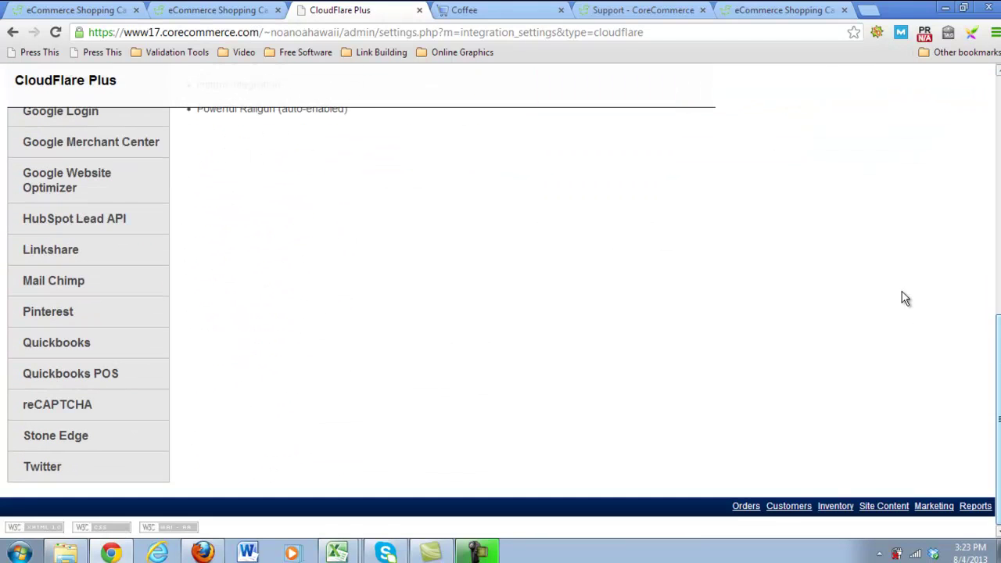
{"action": "scroll", "coordinate": [904, 299], "scroll_direction": "up", "scroll_amount": 7}
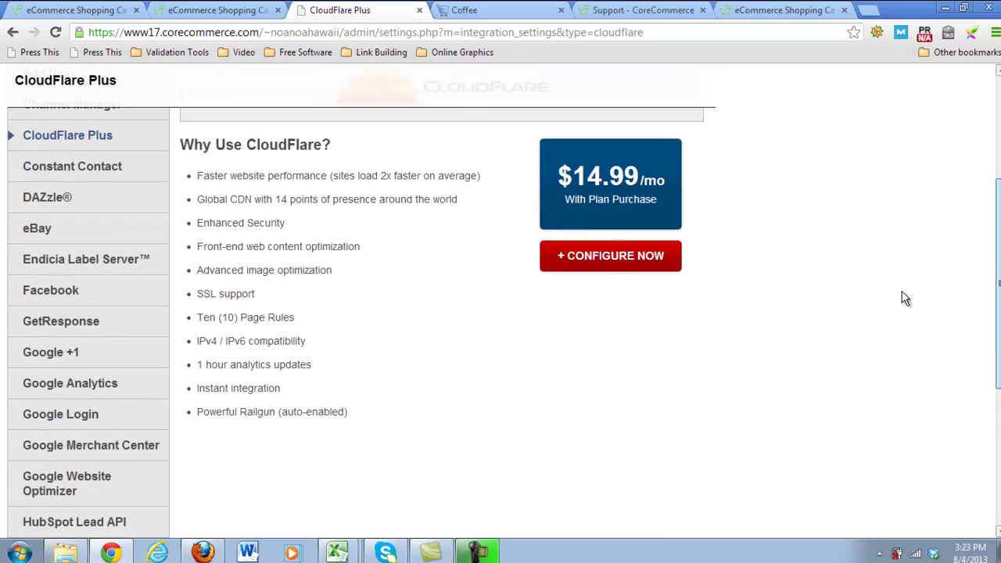